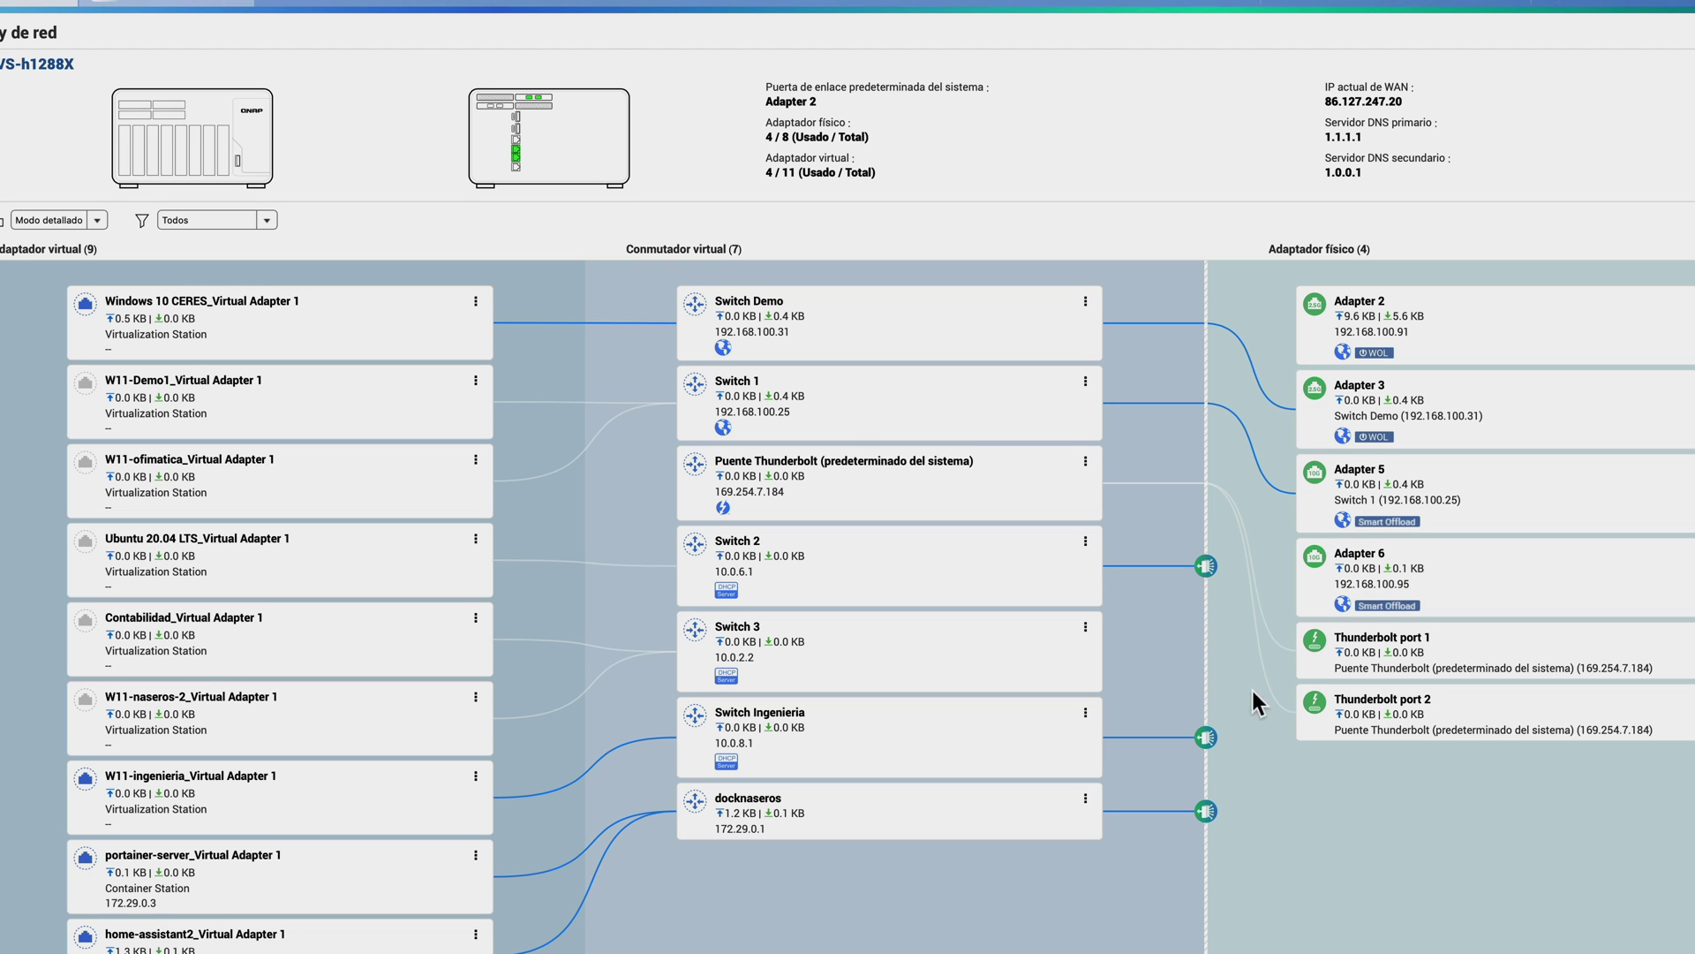
# Add physical Adapter 6 to the Switch Ingenieria virtual switch, keep its other settings, and apply the configuration, accepting that related services stop.
pyautogui.click(1085, 712)
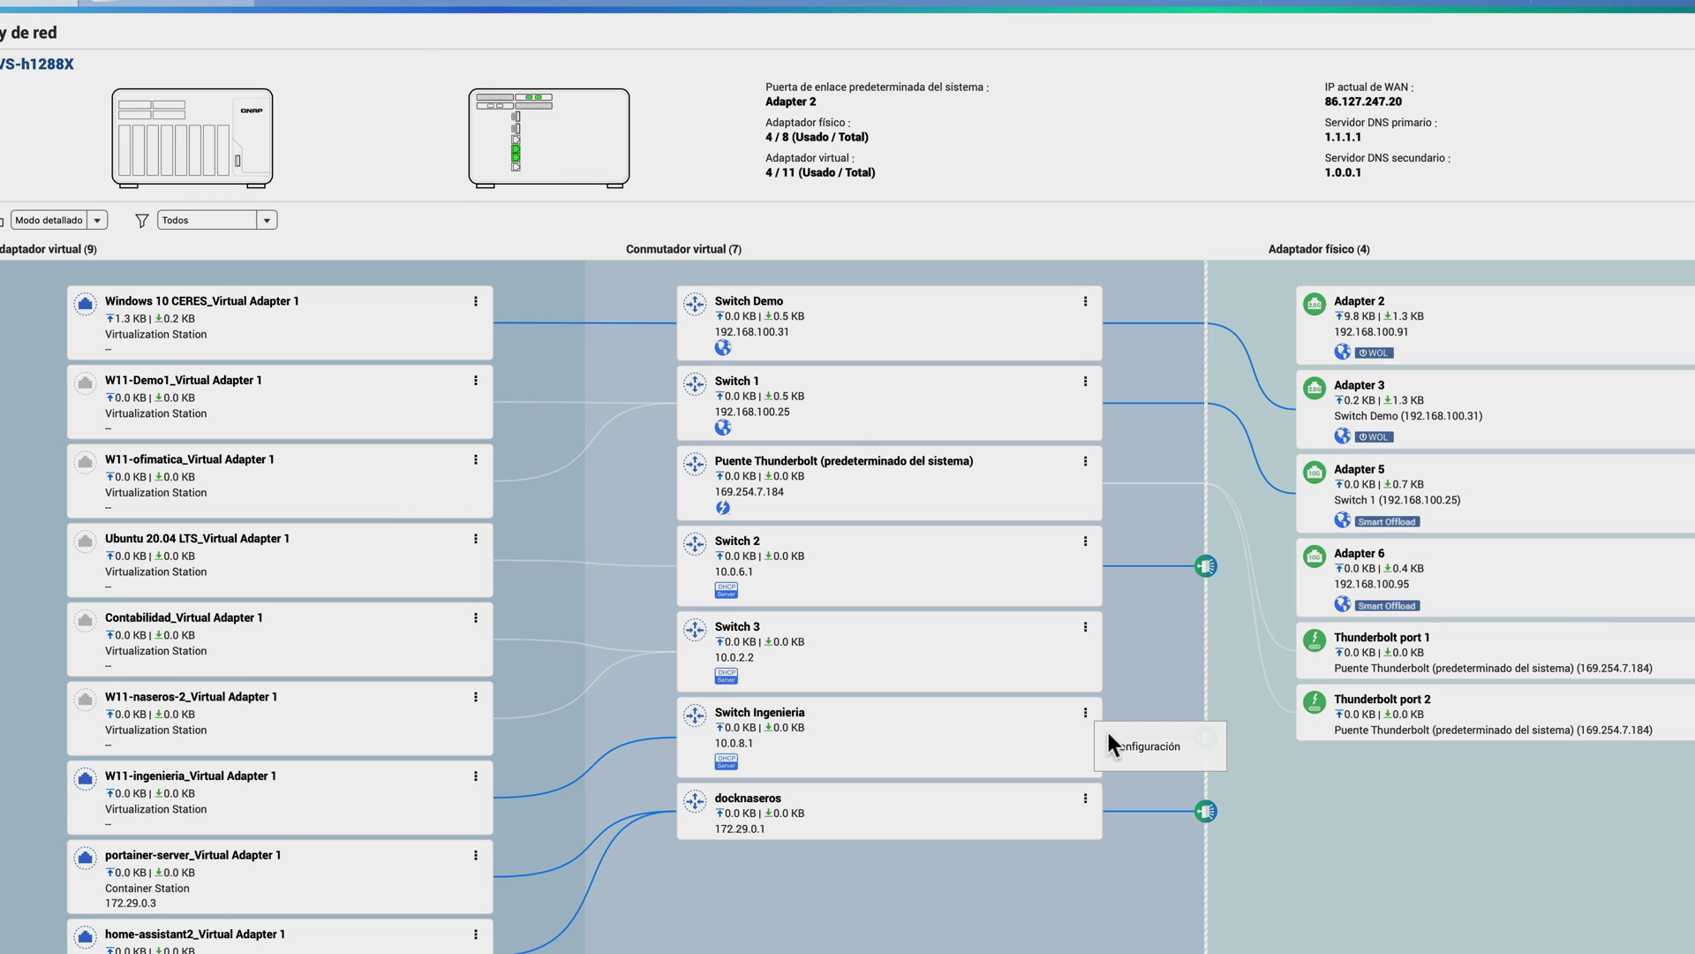
pyautogui.click(1116, 745)
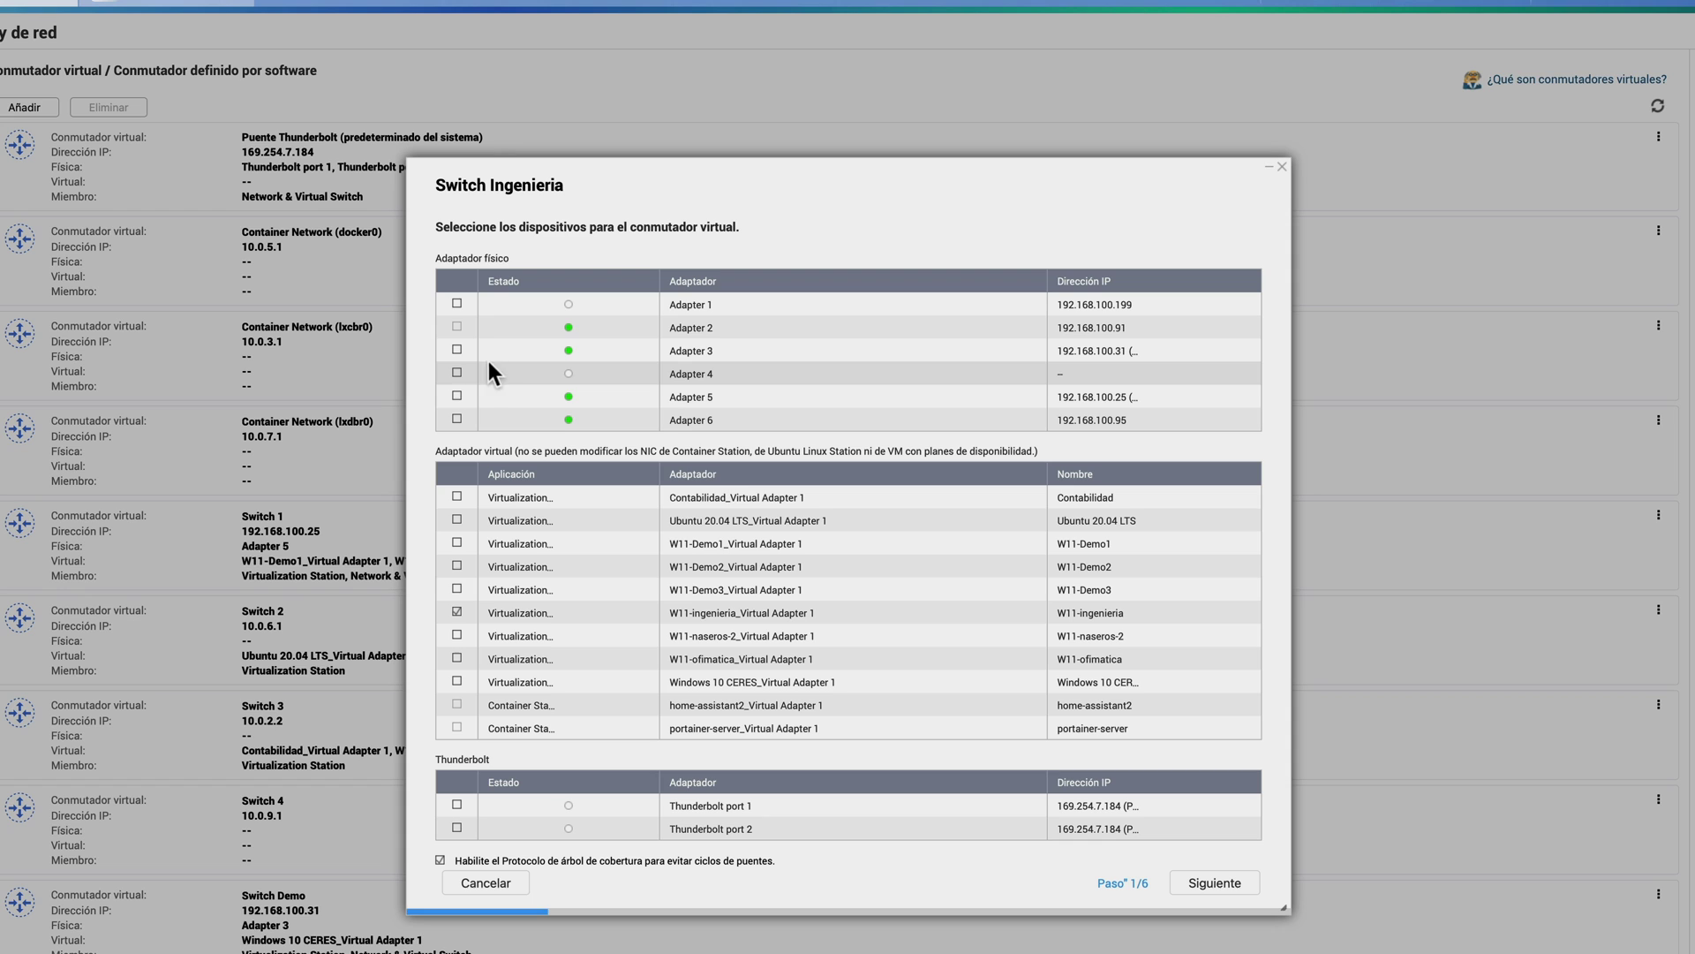
pyautogui.click(457, 418)
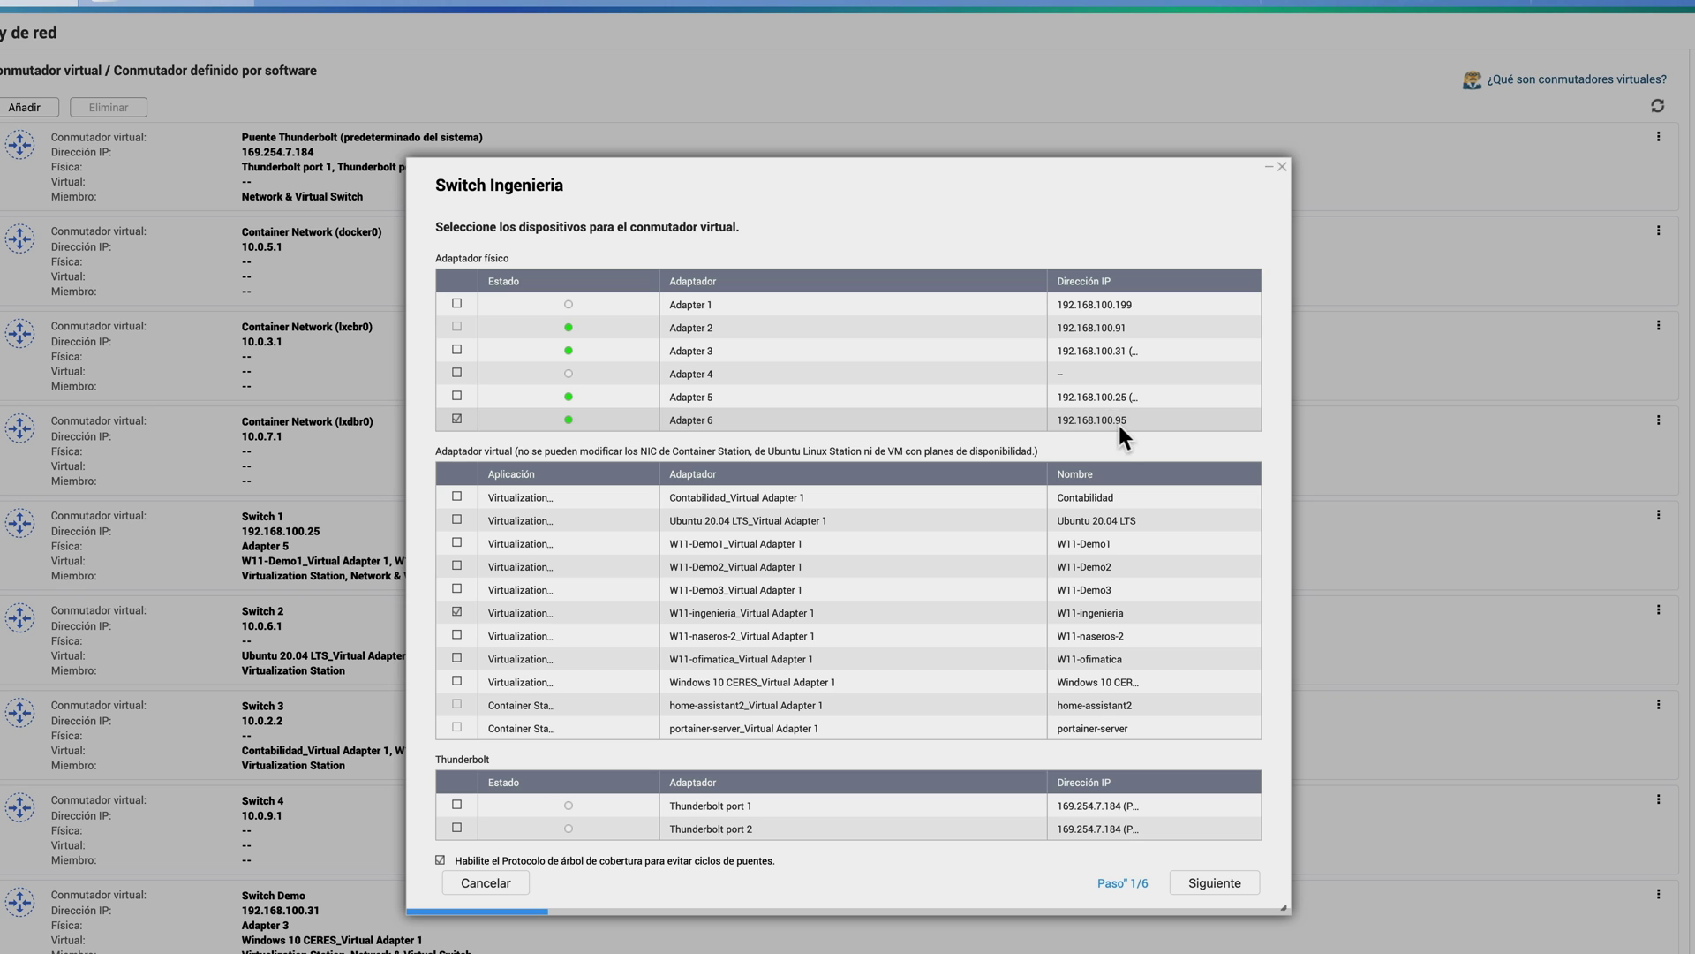
pyautogui.click(1212, 883)
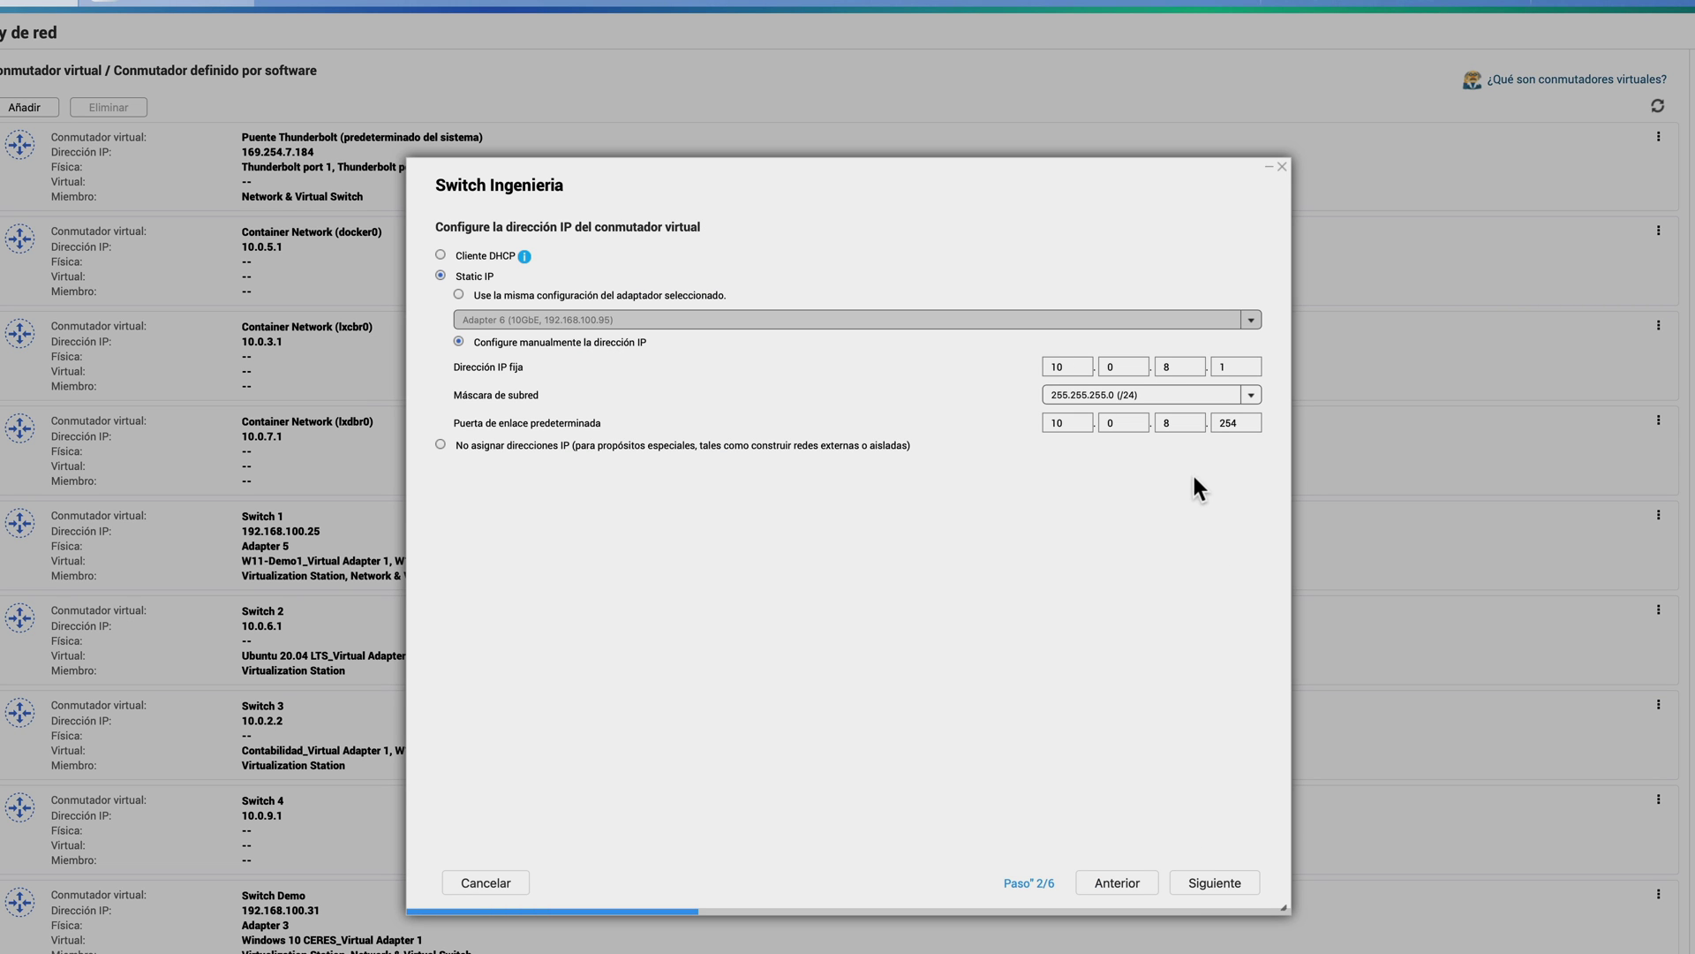
pyautogui.click(1205, 886)
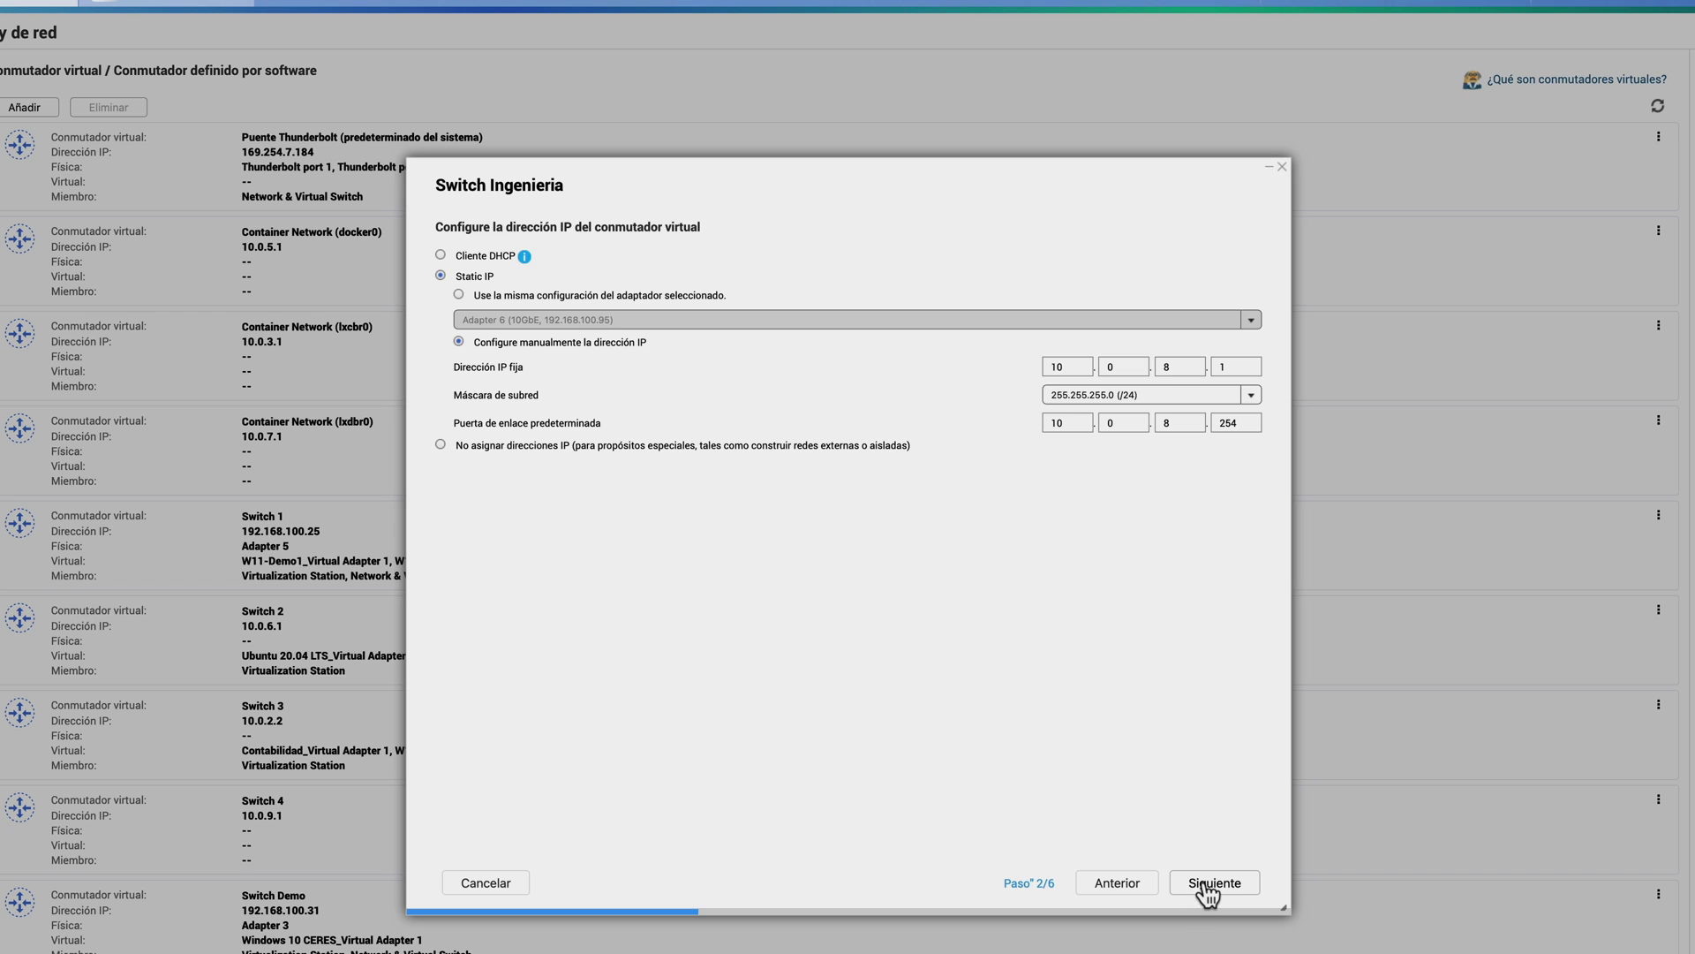
pyautogui.click(1208, 888)
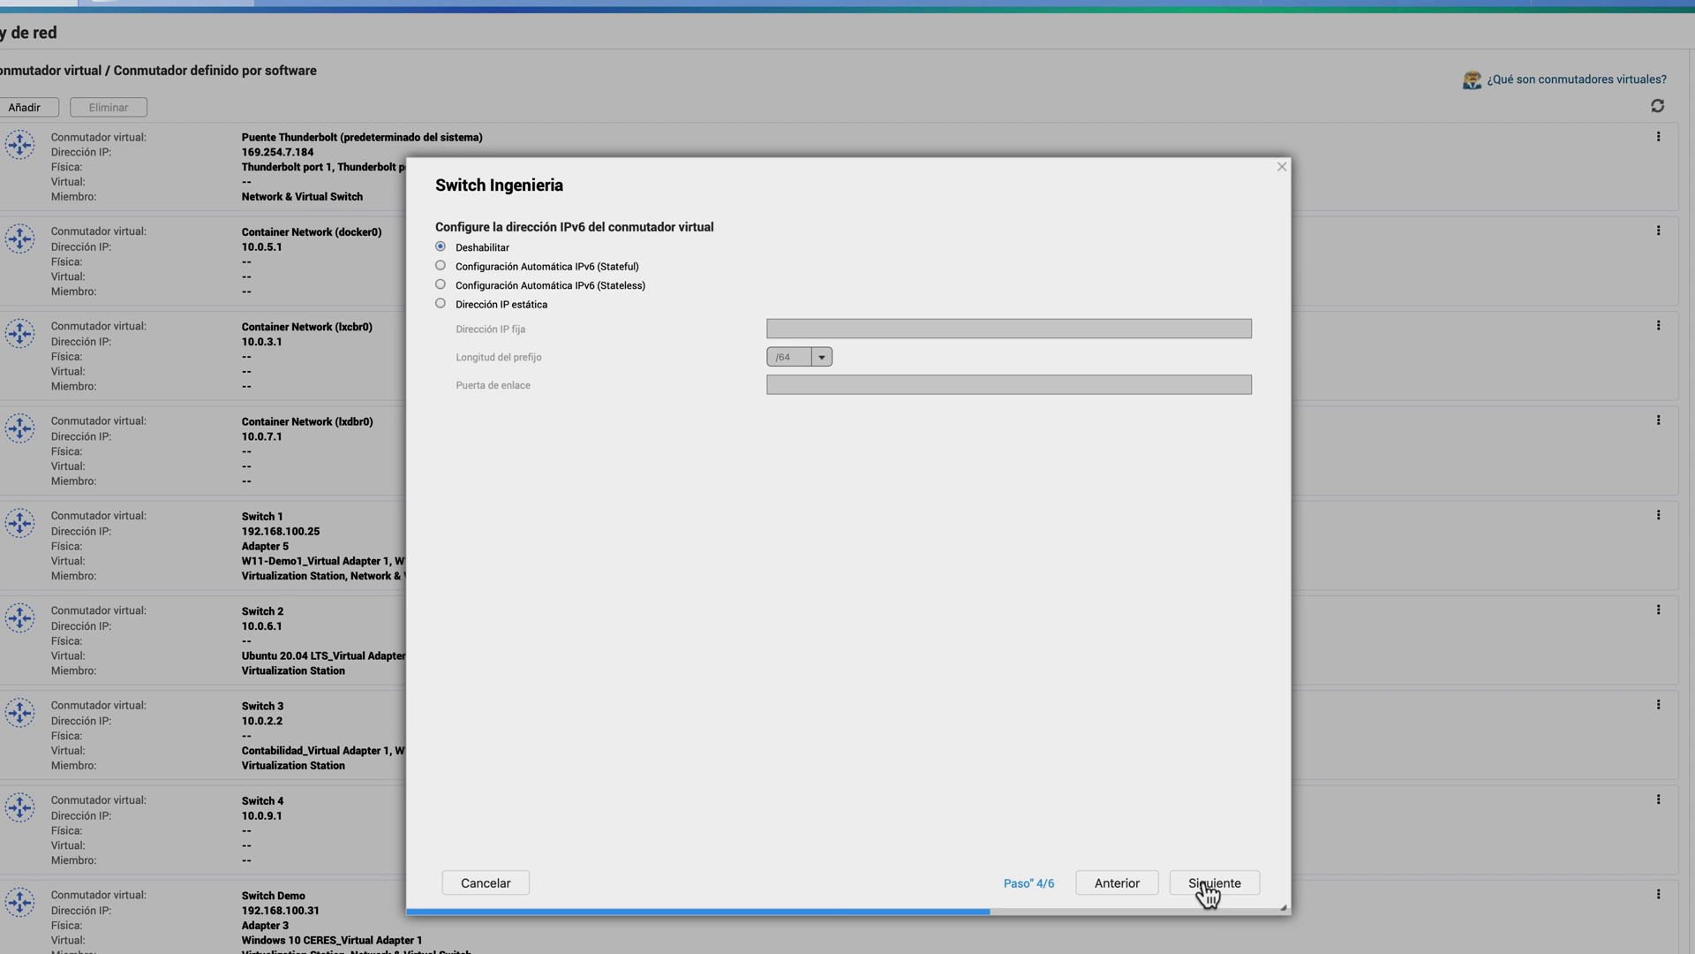
pyautogui.click(1208, 885)
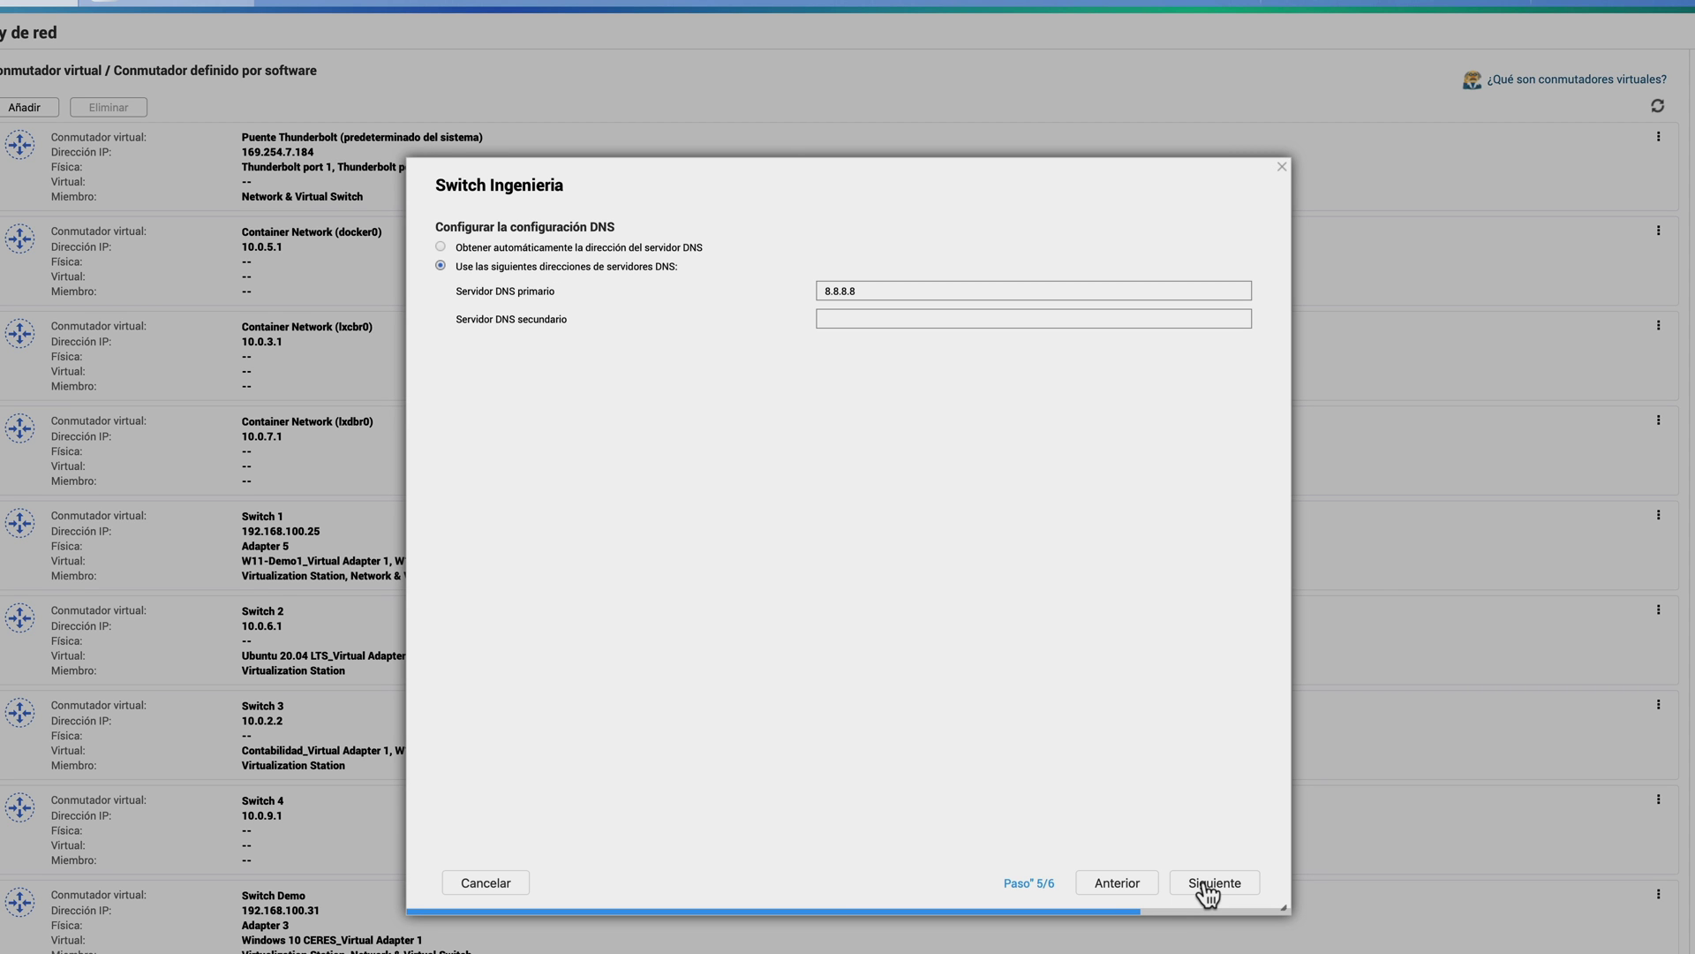
pyautogui.click(1208, 886)
pyautogui.click(1207, 885)
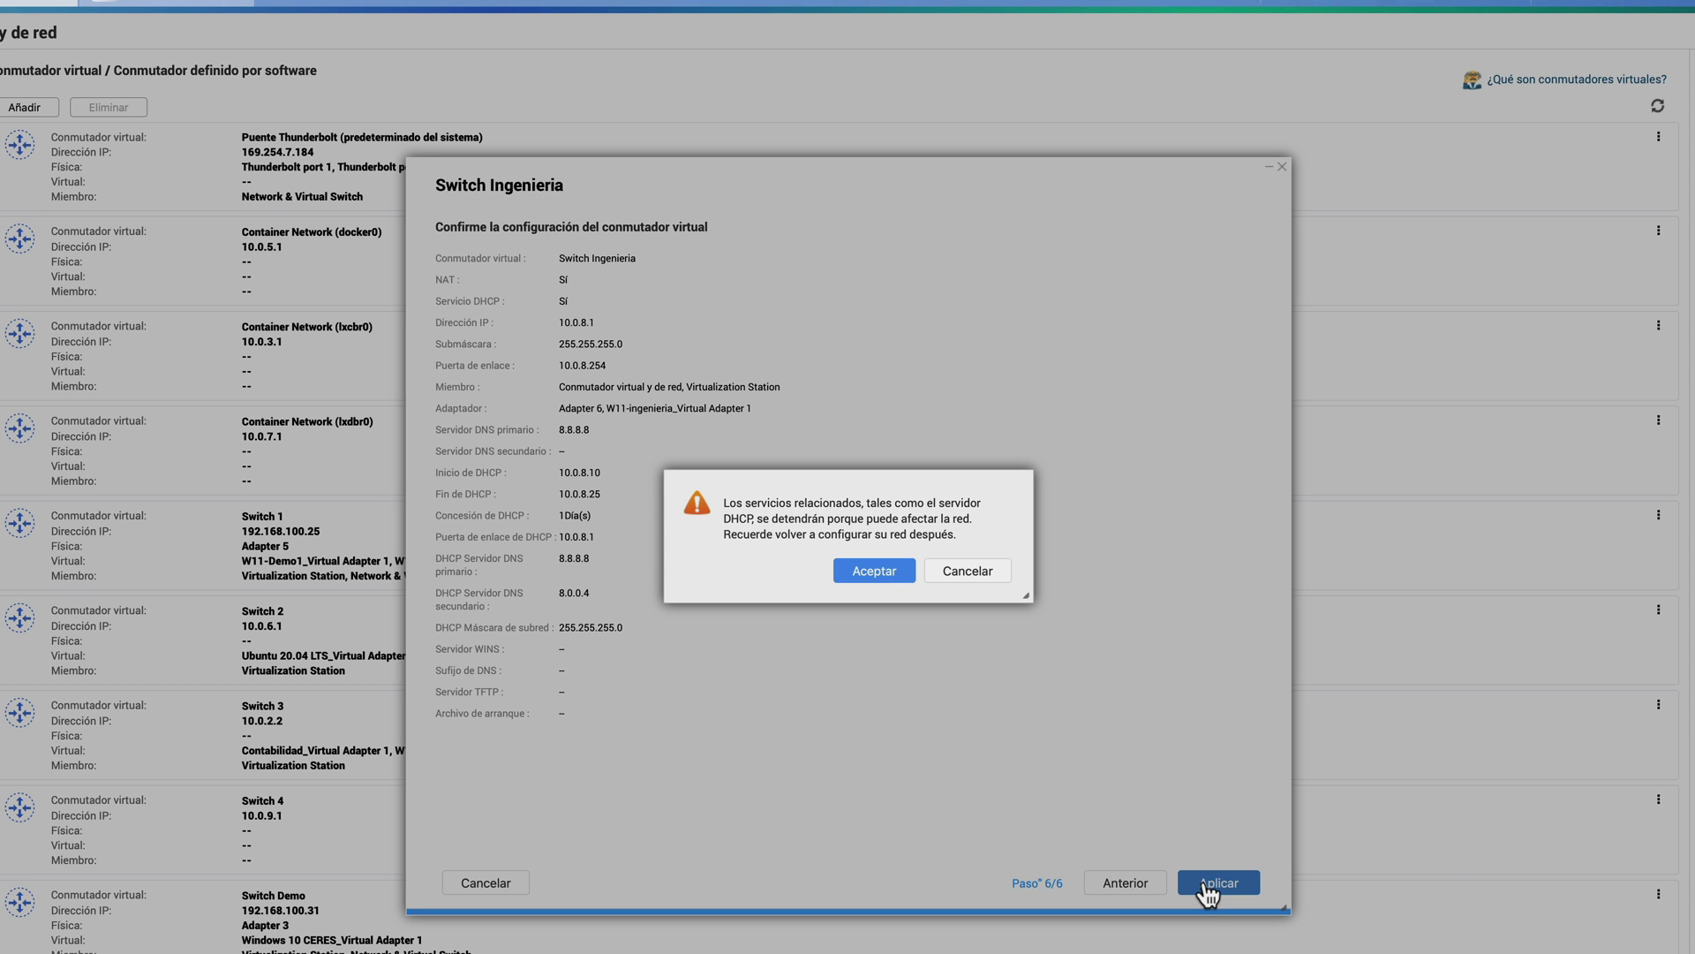
pyautogui.click(900, 576)
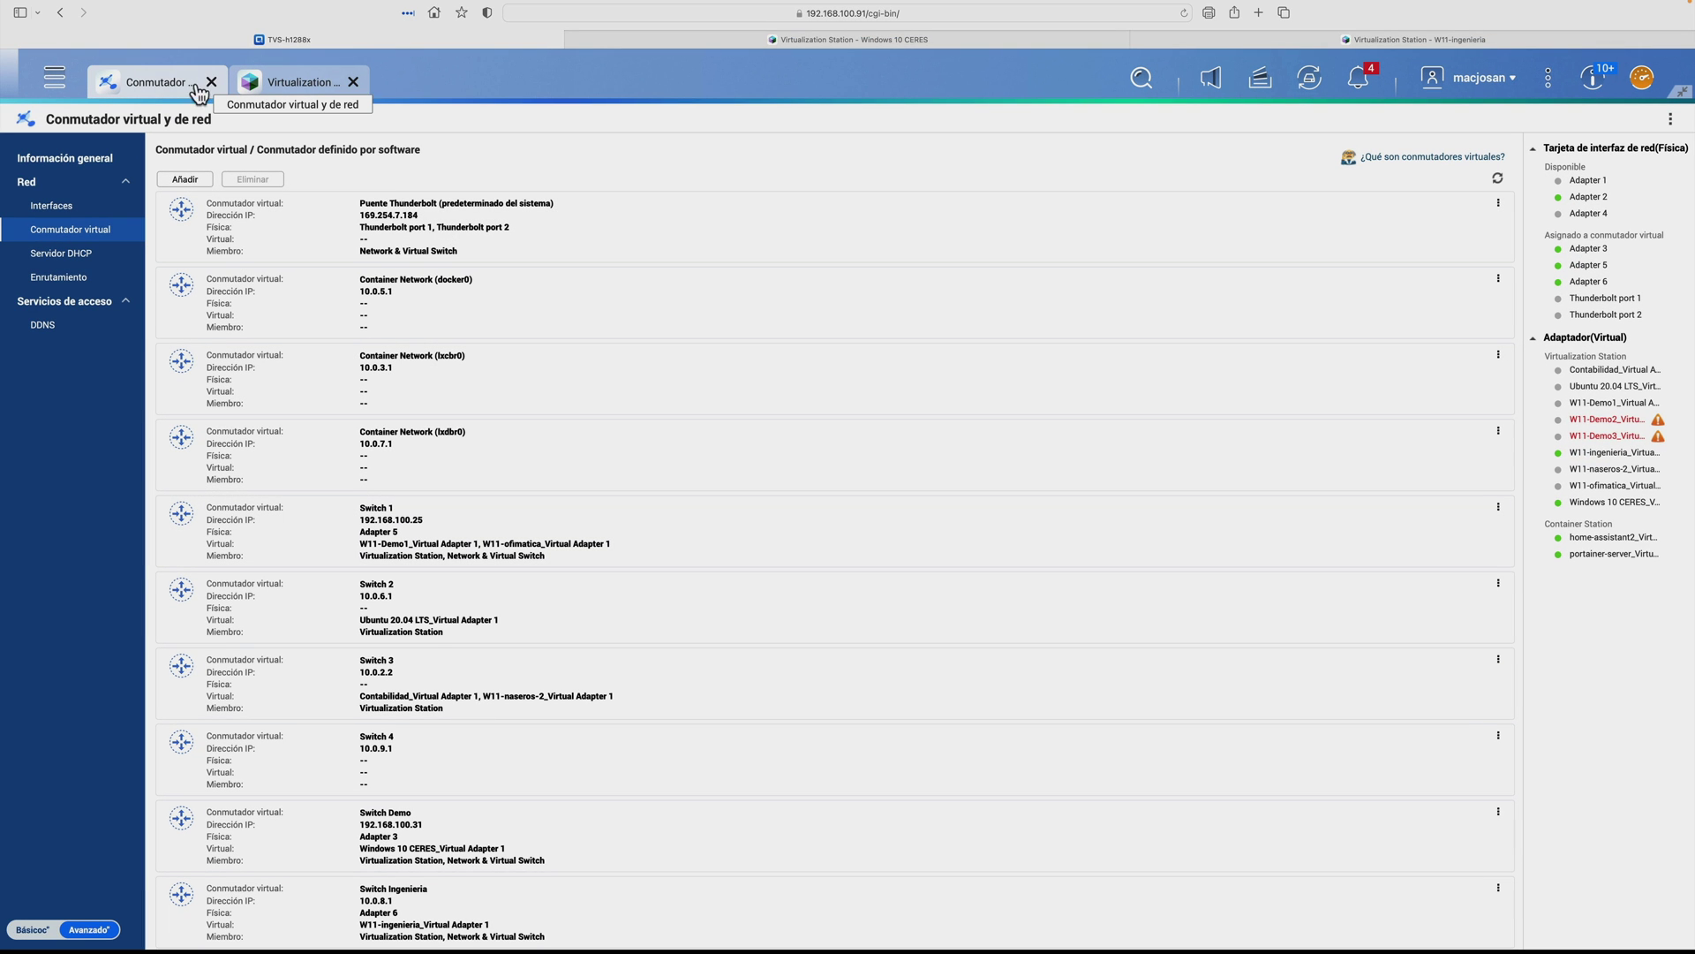
# Check the network overview, then inspect the available Jumbo Frame values for Adapter 6 without changing them.
pyautogui.click(84, 163)
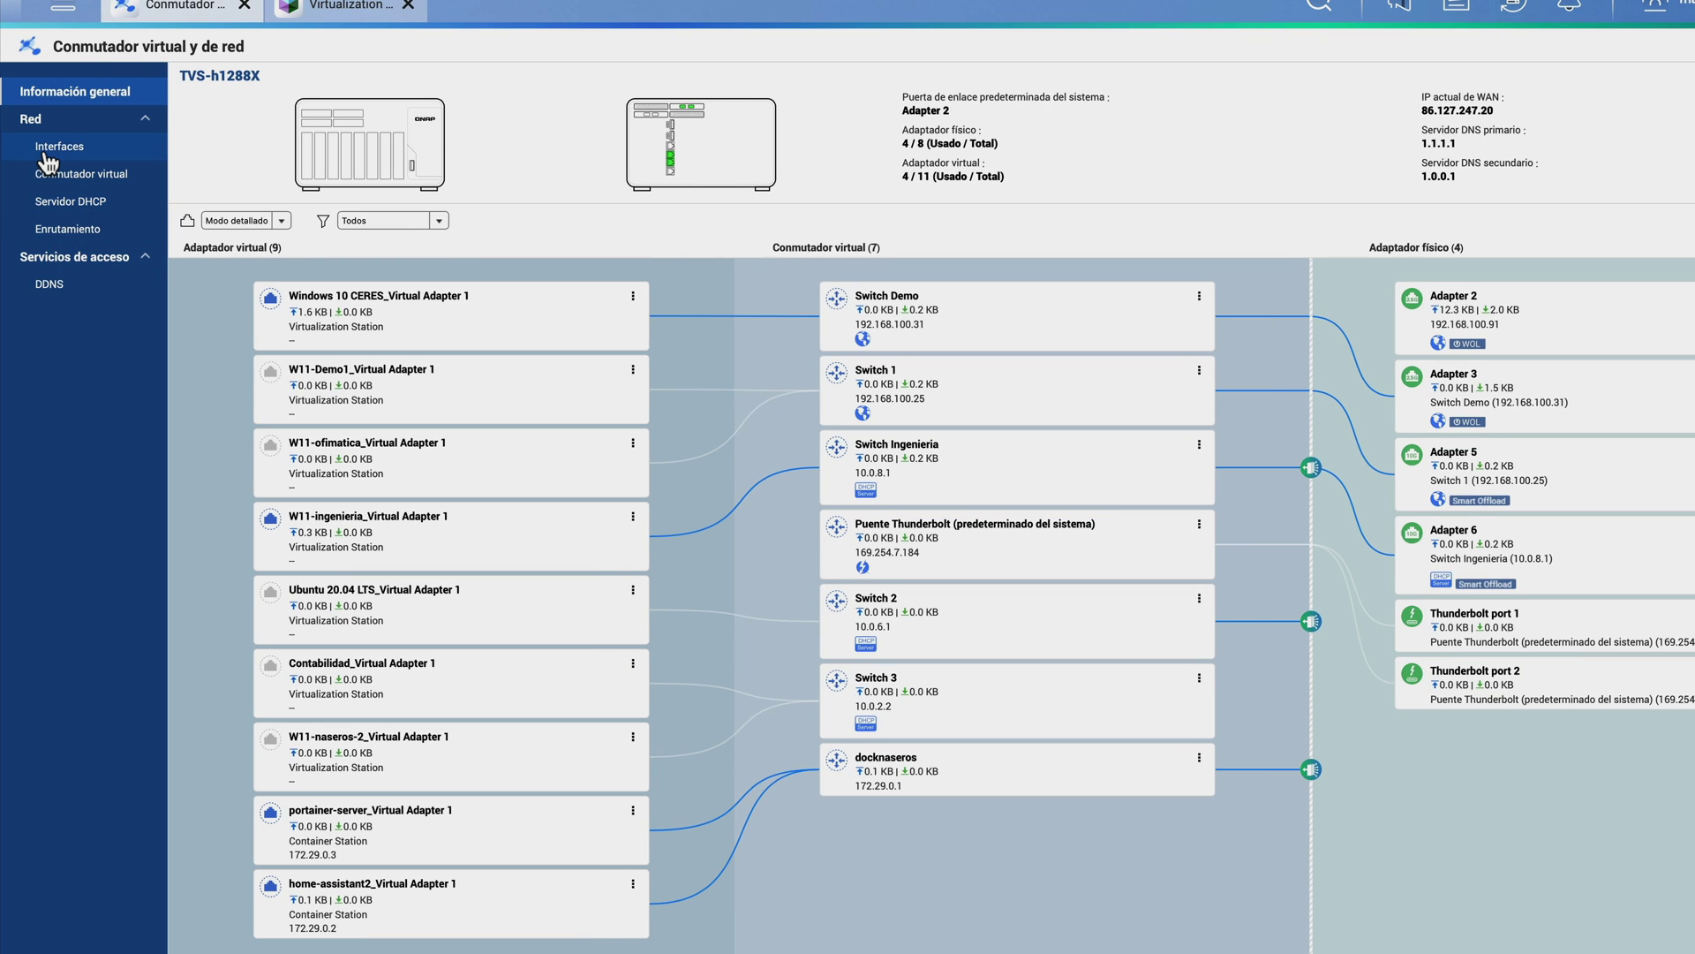
pyautogui.click(44, 152)
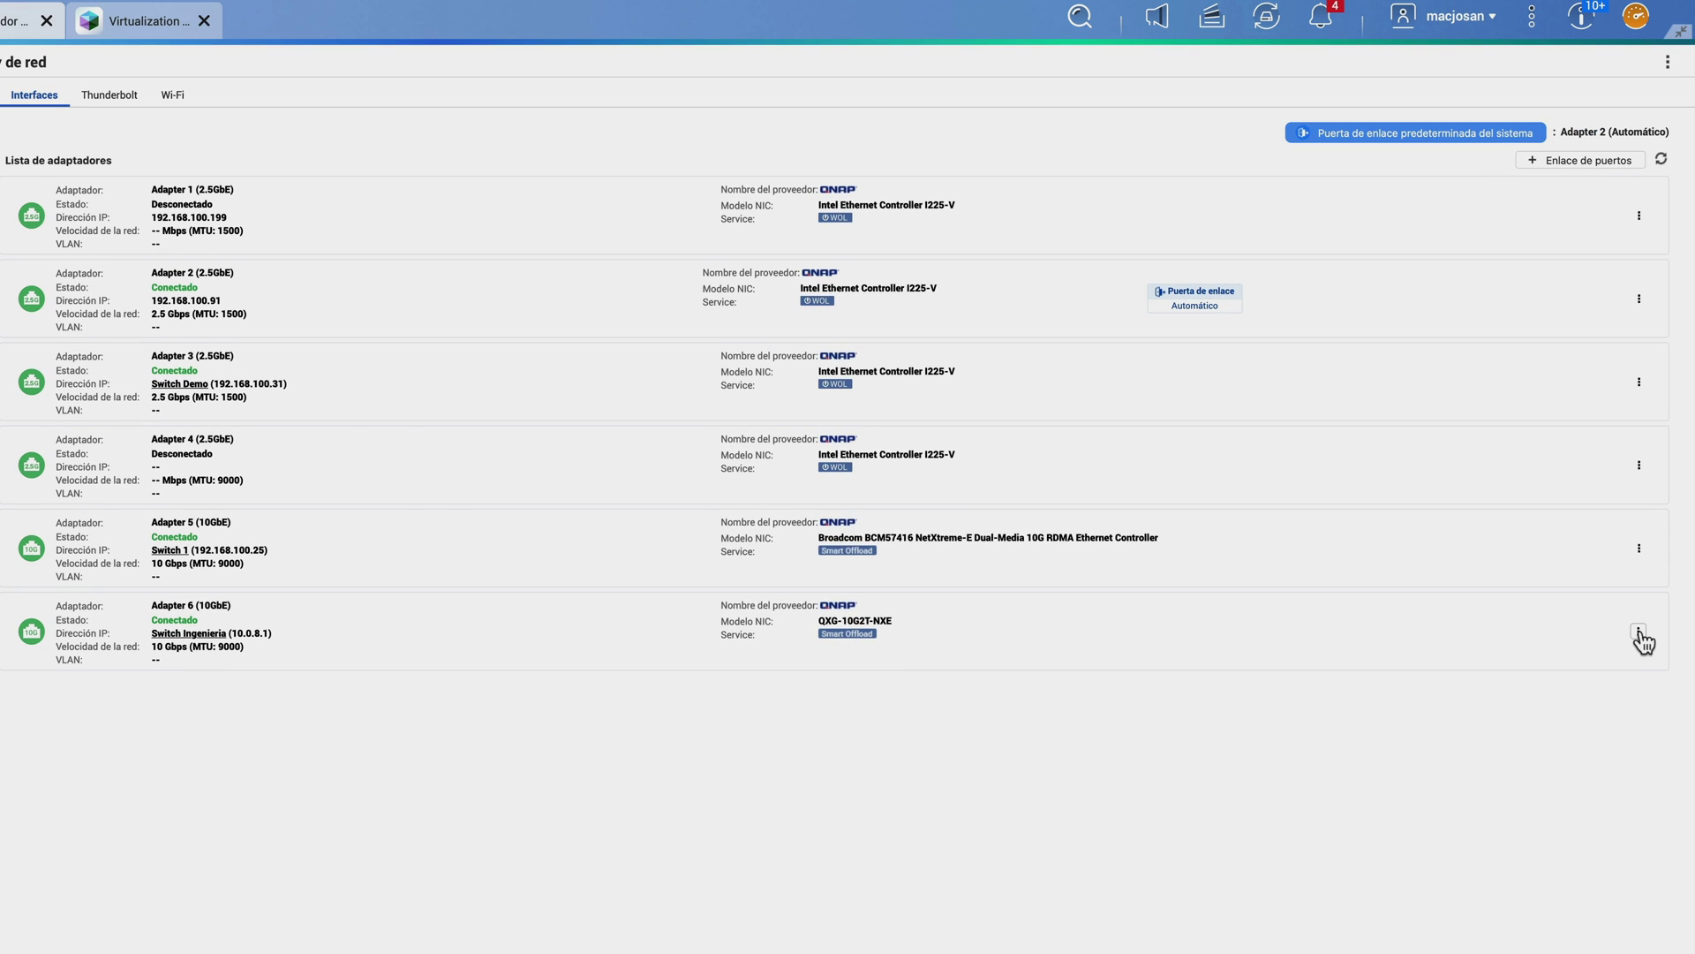
pyautogui.click(1640, 632)
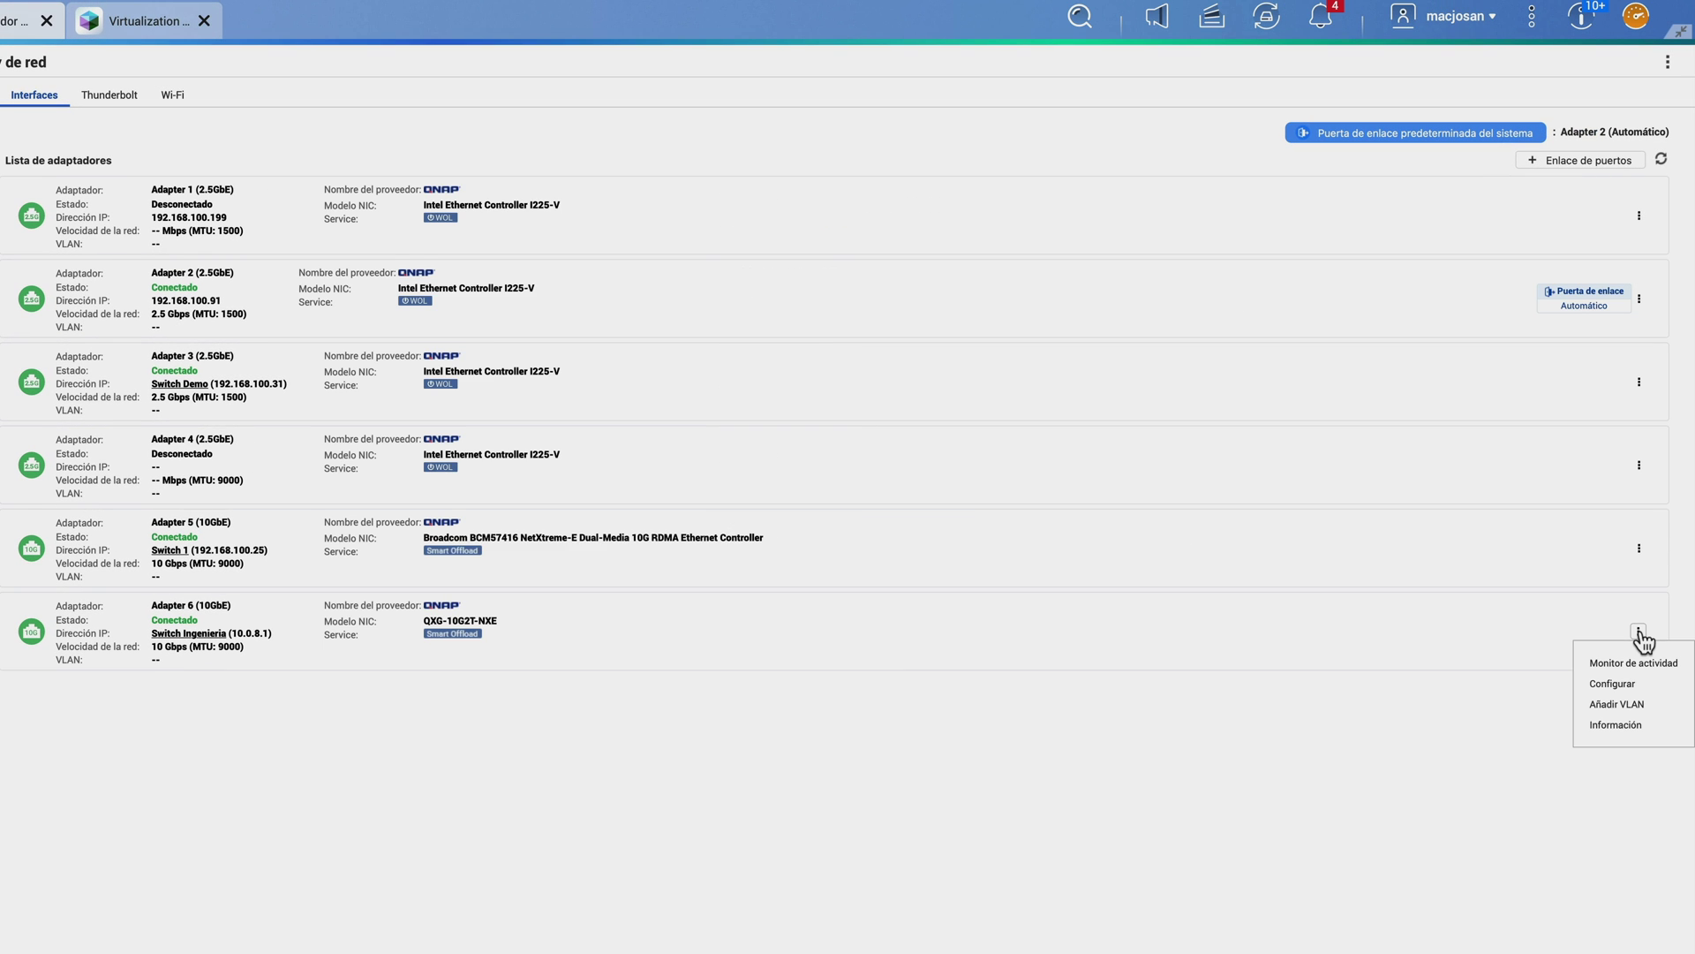
pyautogui.click(1613, 684)
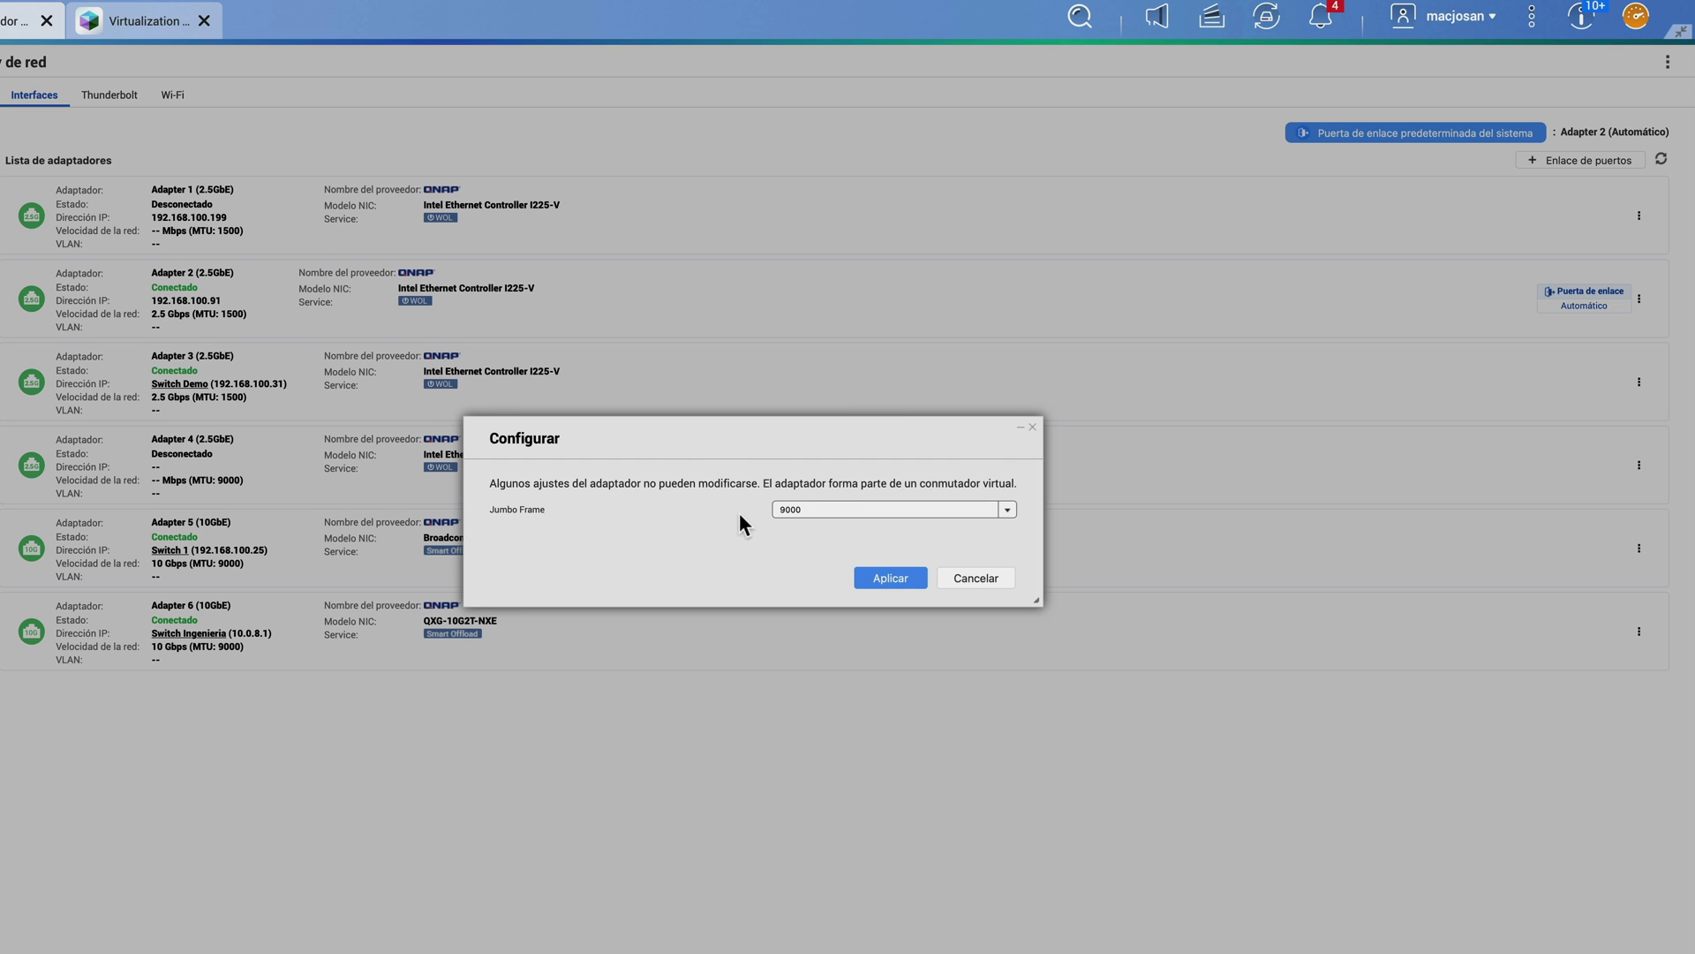
pyautogui.click(1006, 510)
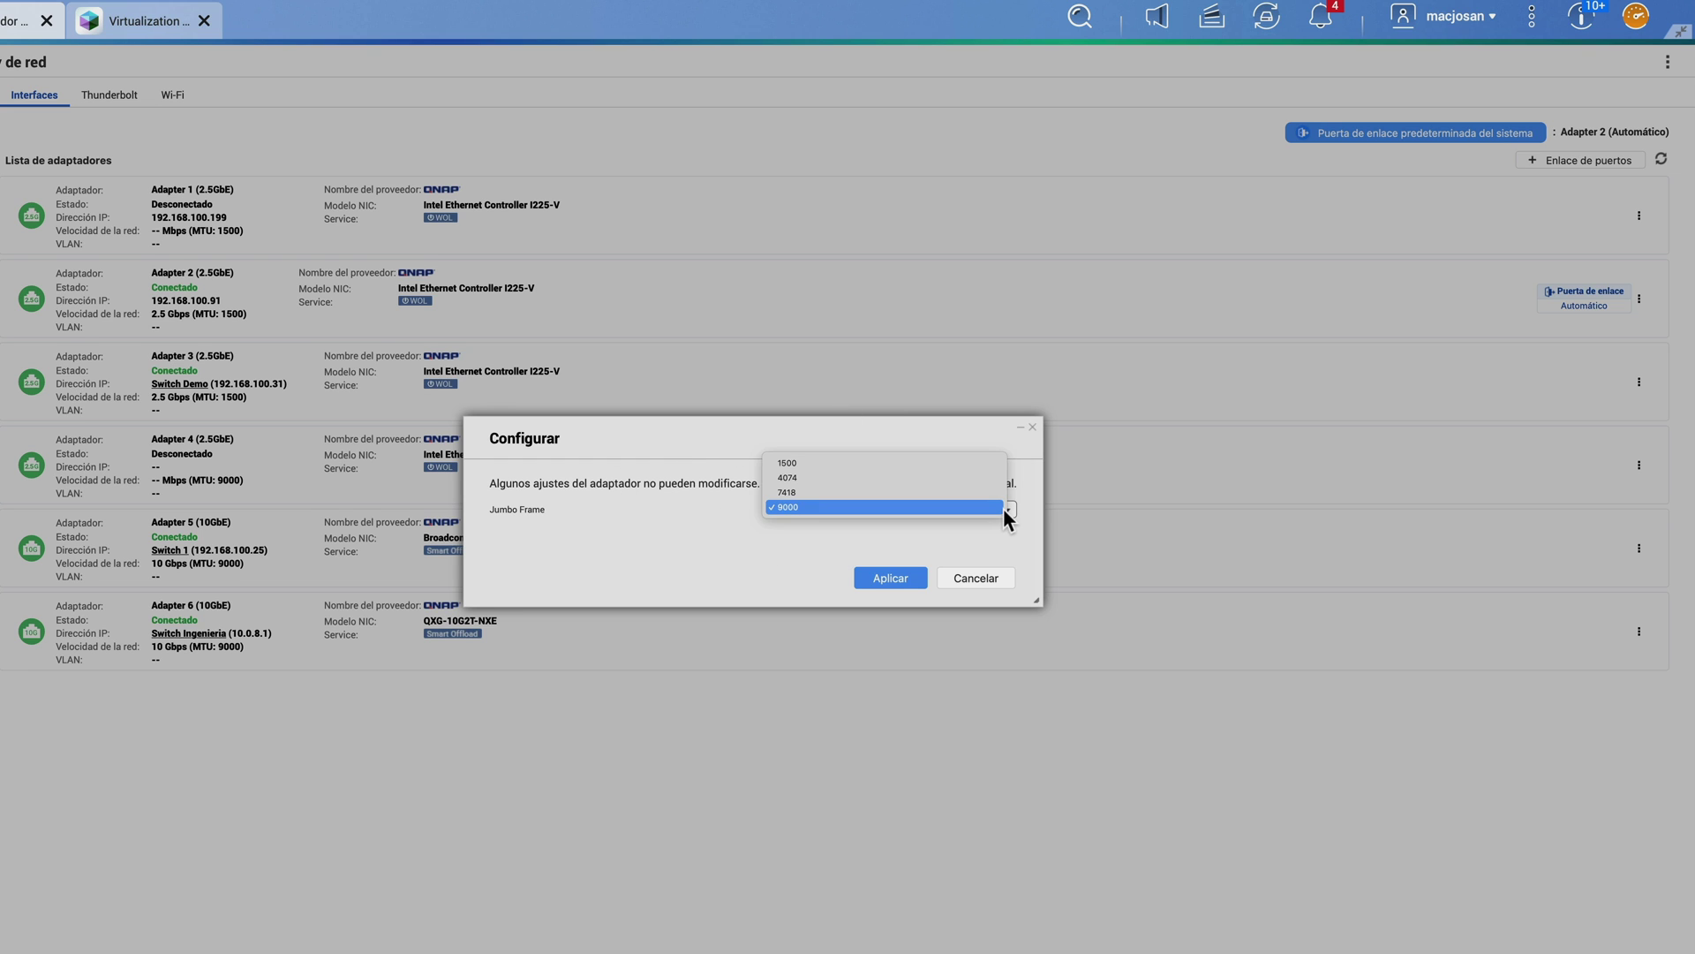
pyautogui.click(1004, 510)
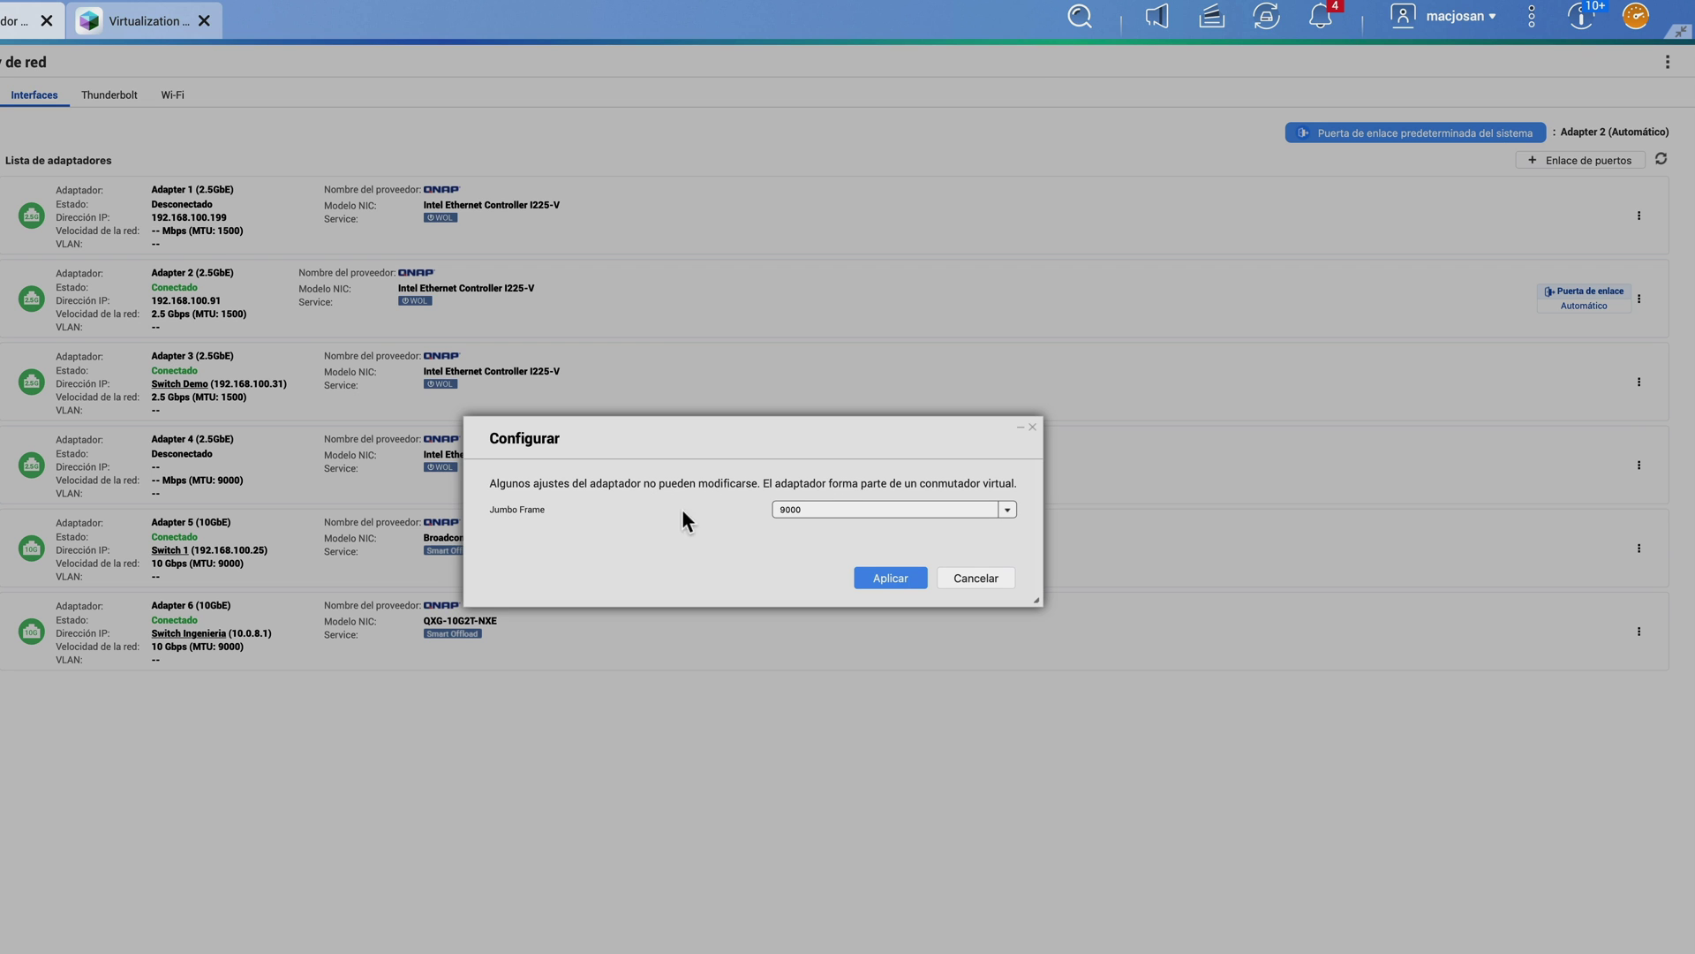
pyautogui.click(954, 580)
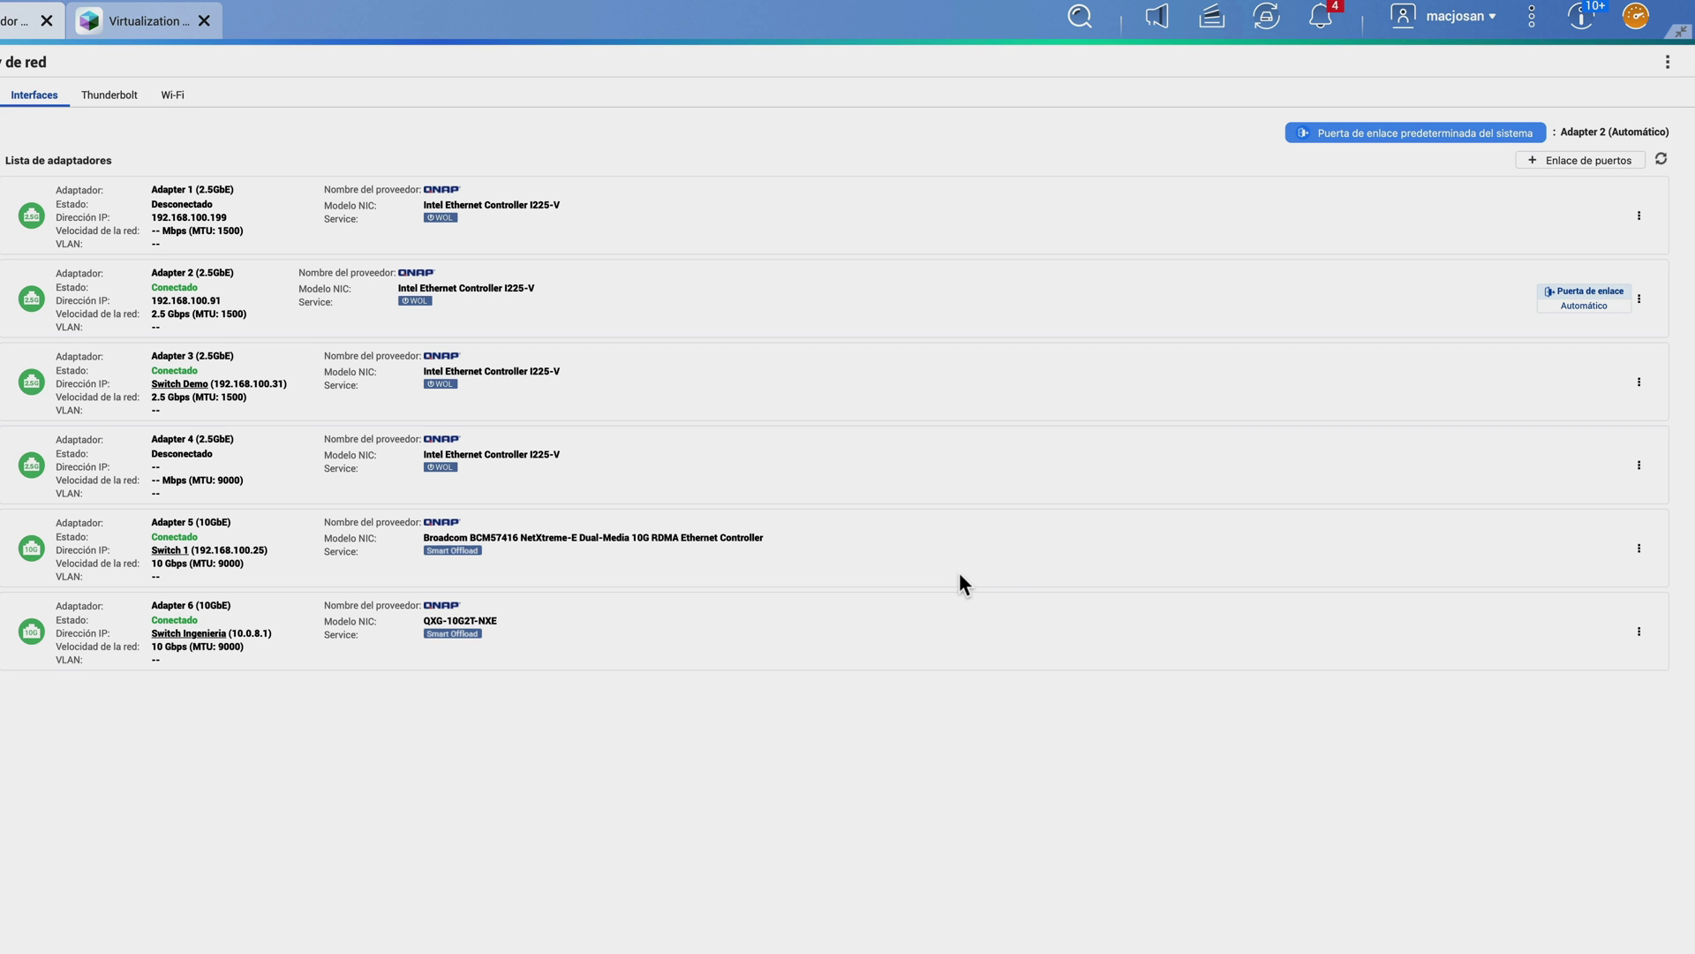
# Compare the Jumbo Frame settings of Adapter 2 and Adapter 6, leaving both configurations untouched.
pyautogui.click(1639, 299)
pyautogui.click(1643, 351)
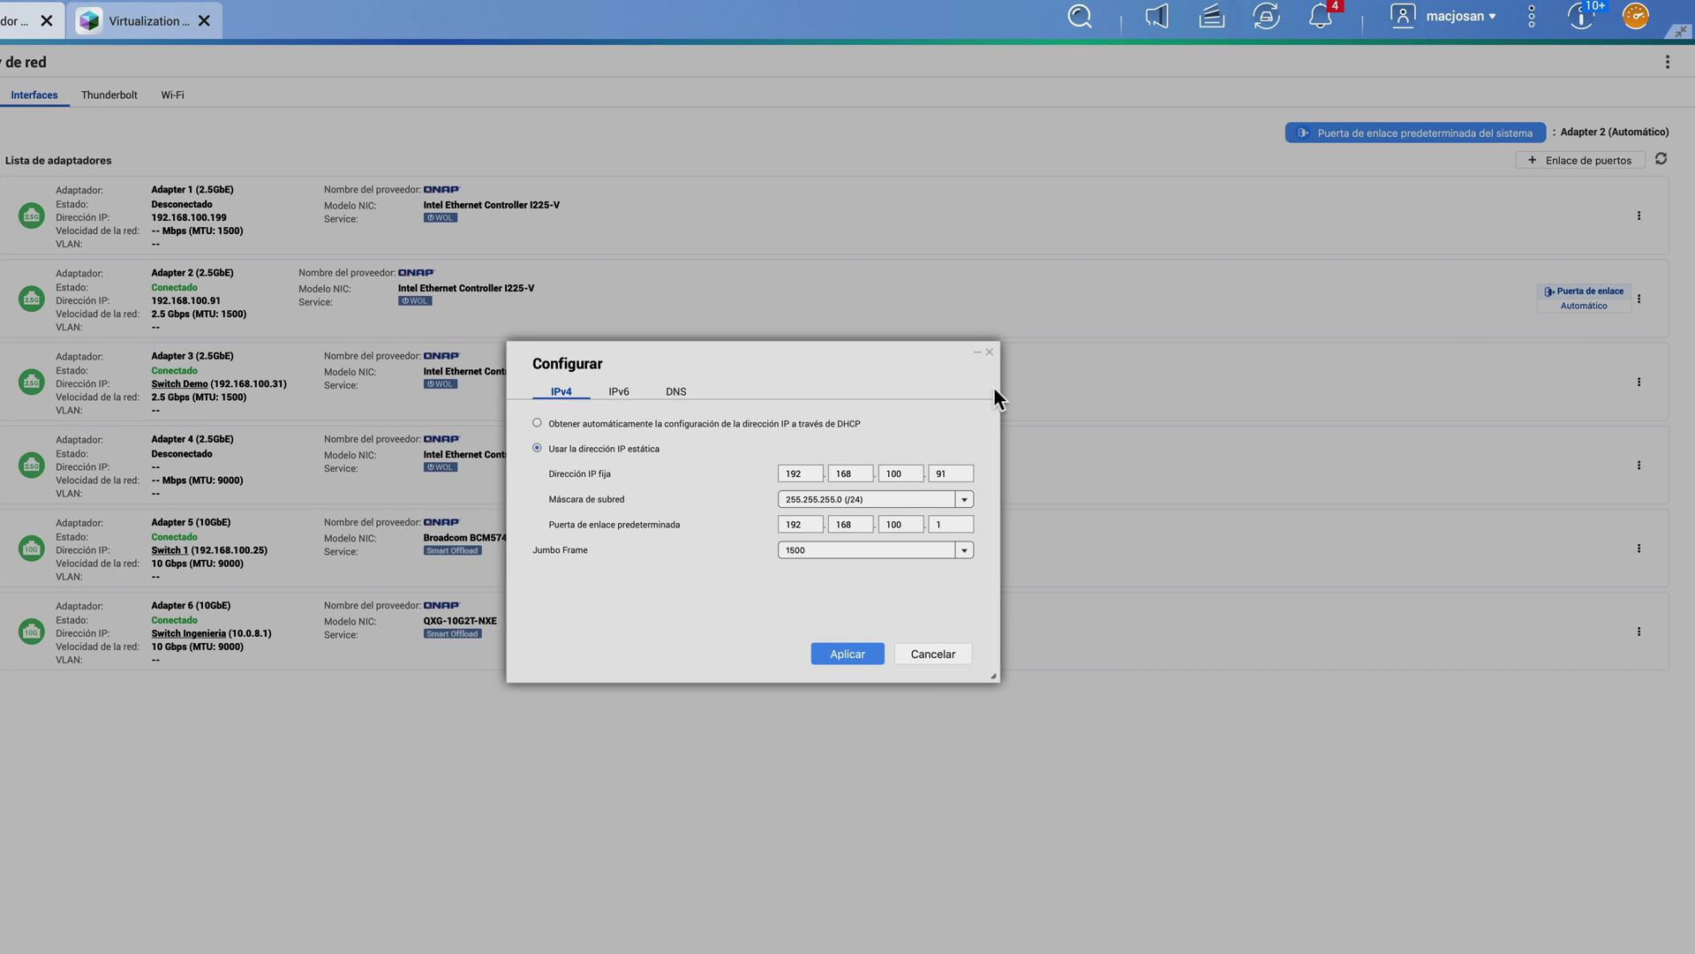
pyautogui.click(989, 352)
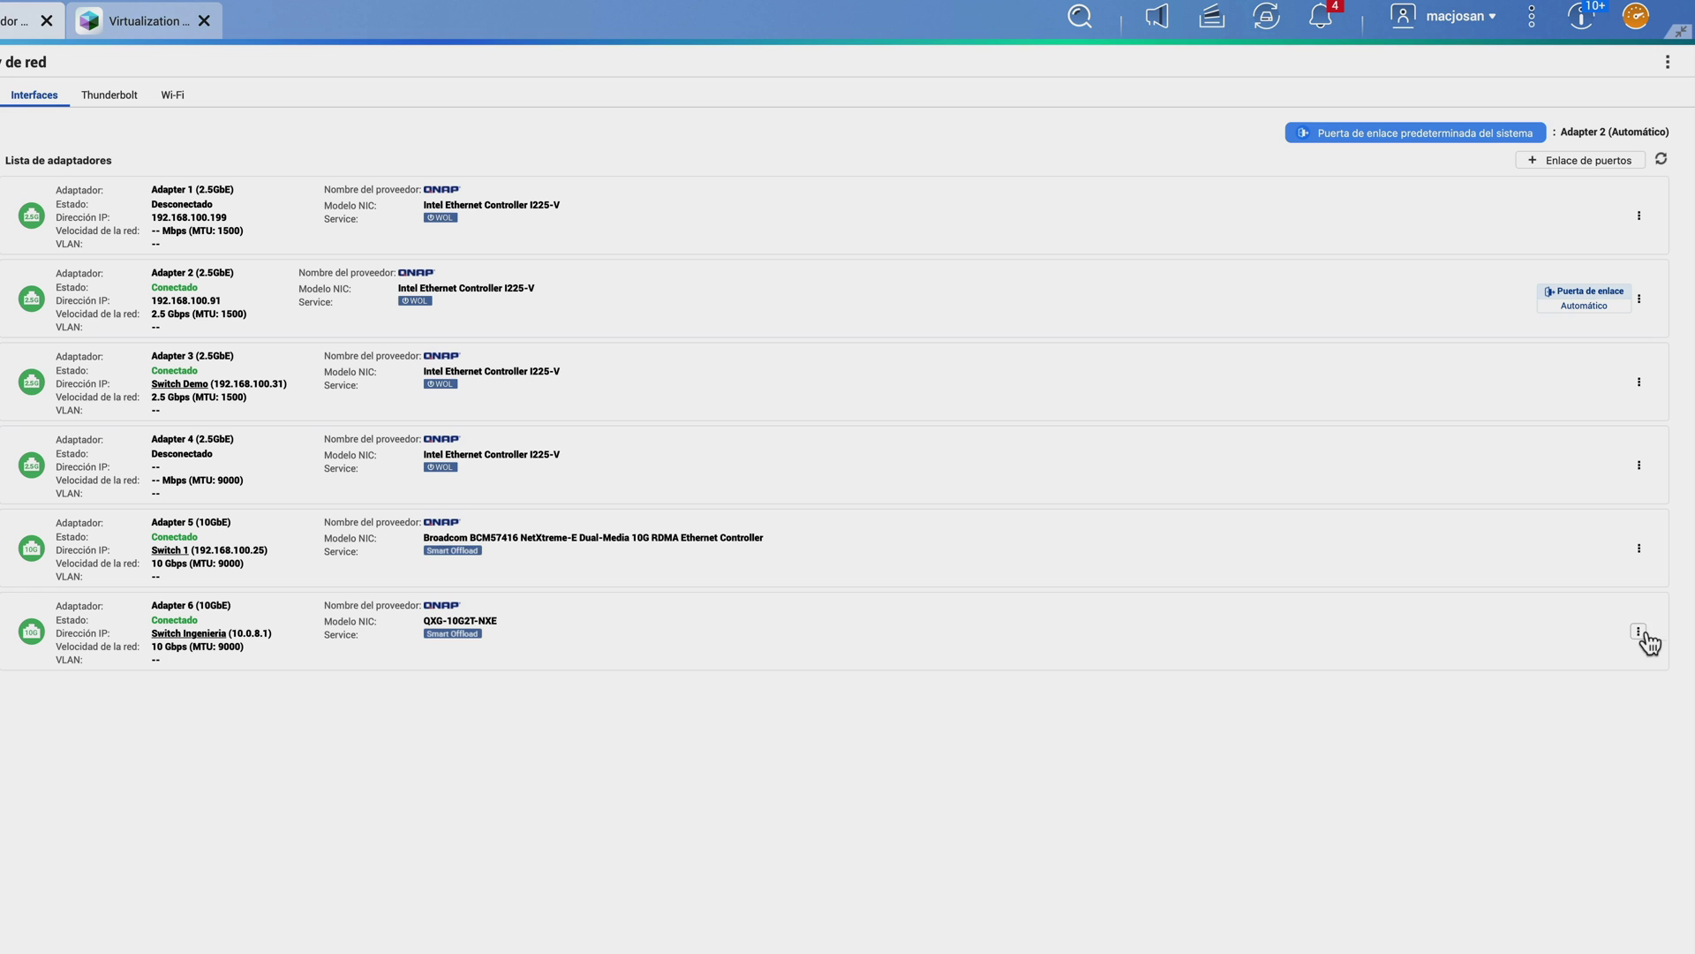
pyautogui.click(1639, 633)
pyautogui.click(1635, 685)
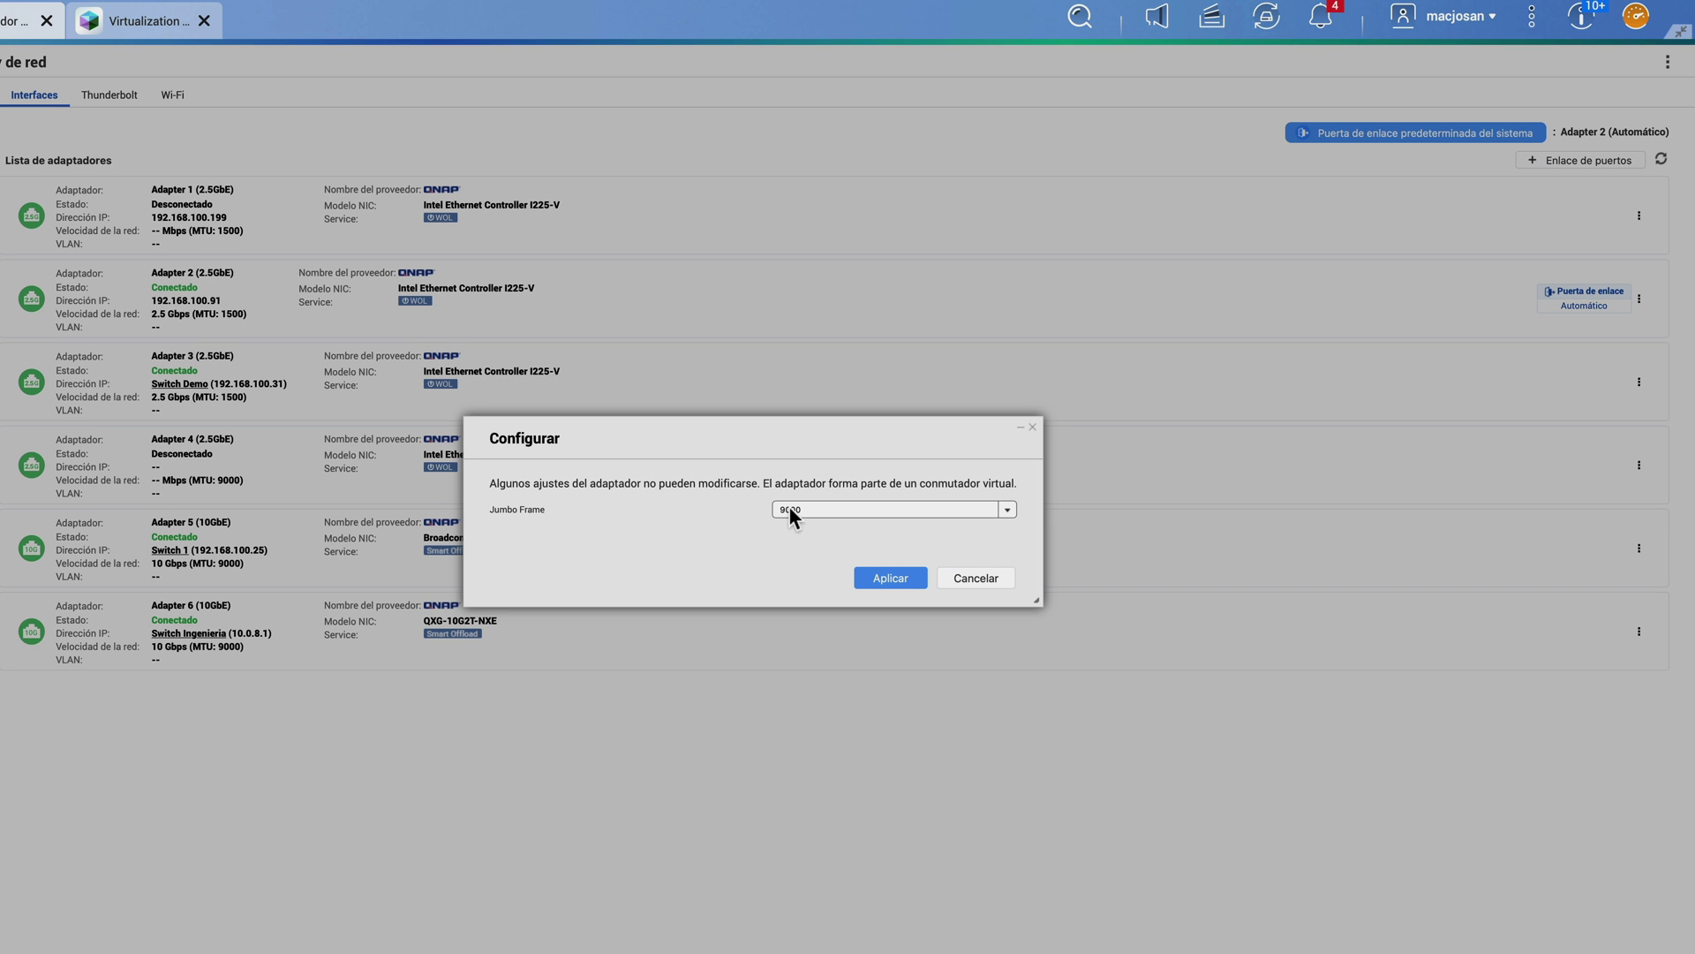
pyautogui.click(1031, 427)
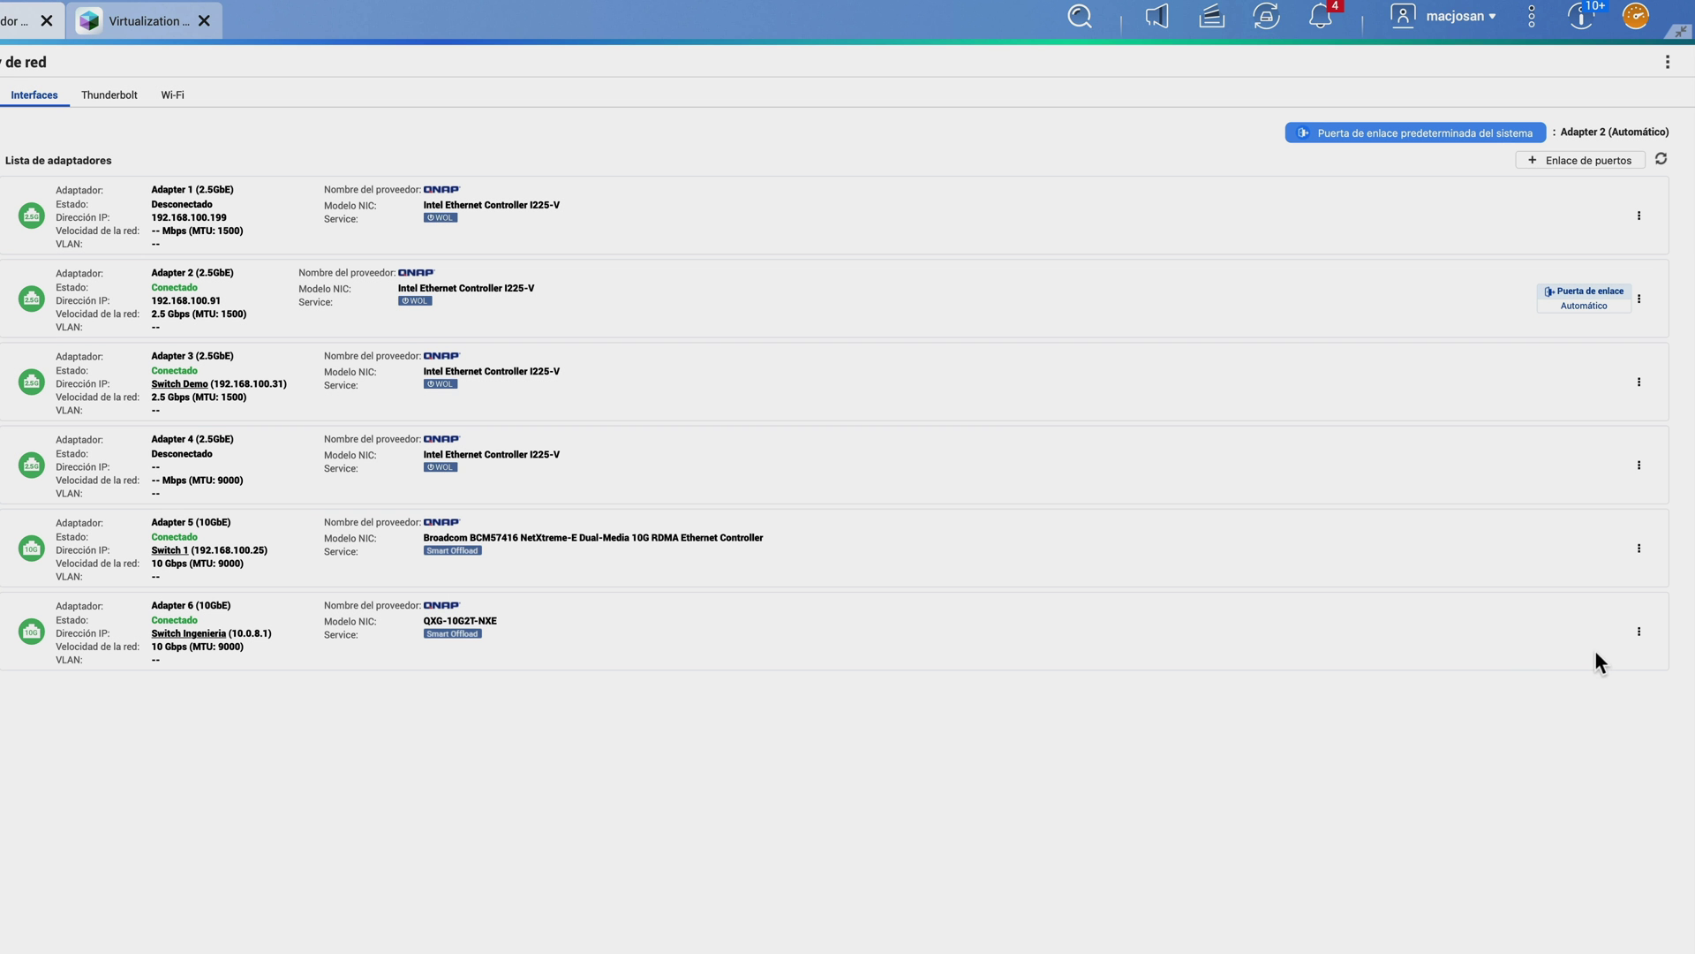
# Review the IPv4 information of Adapter 6 and its network usage in the activity monitor, then close both.
pyautogui.click(1636, 637)
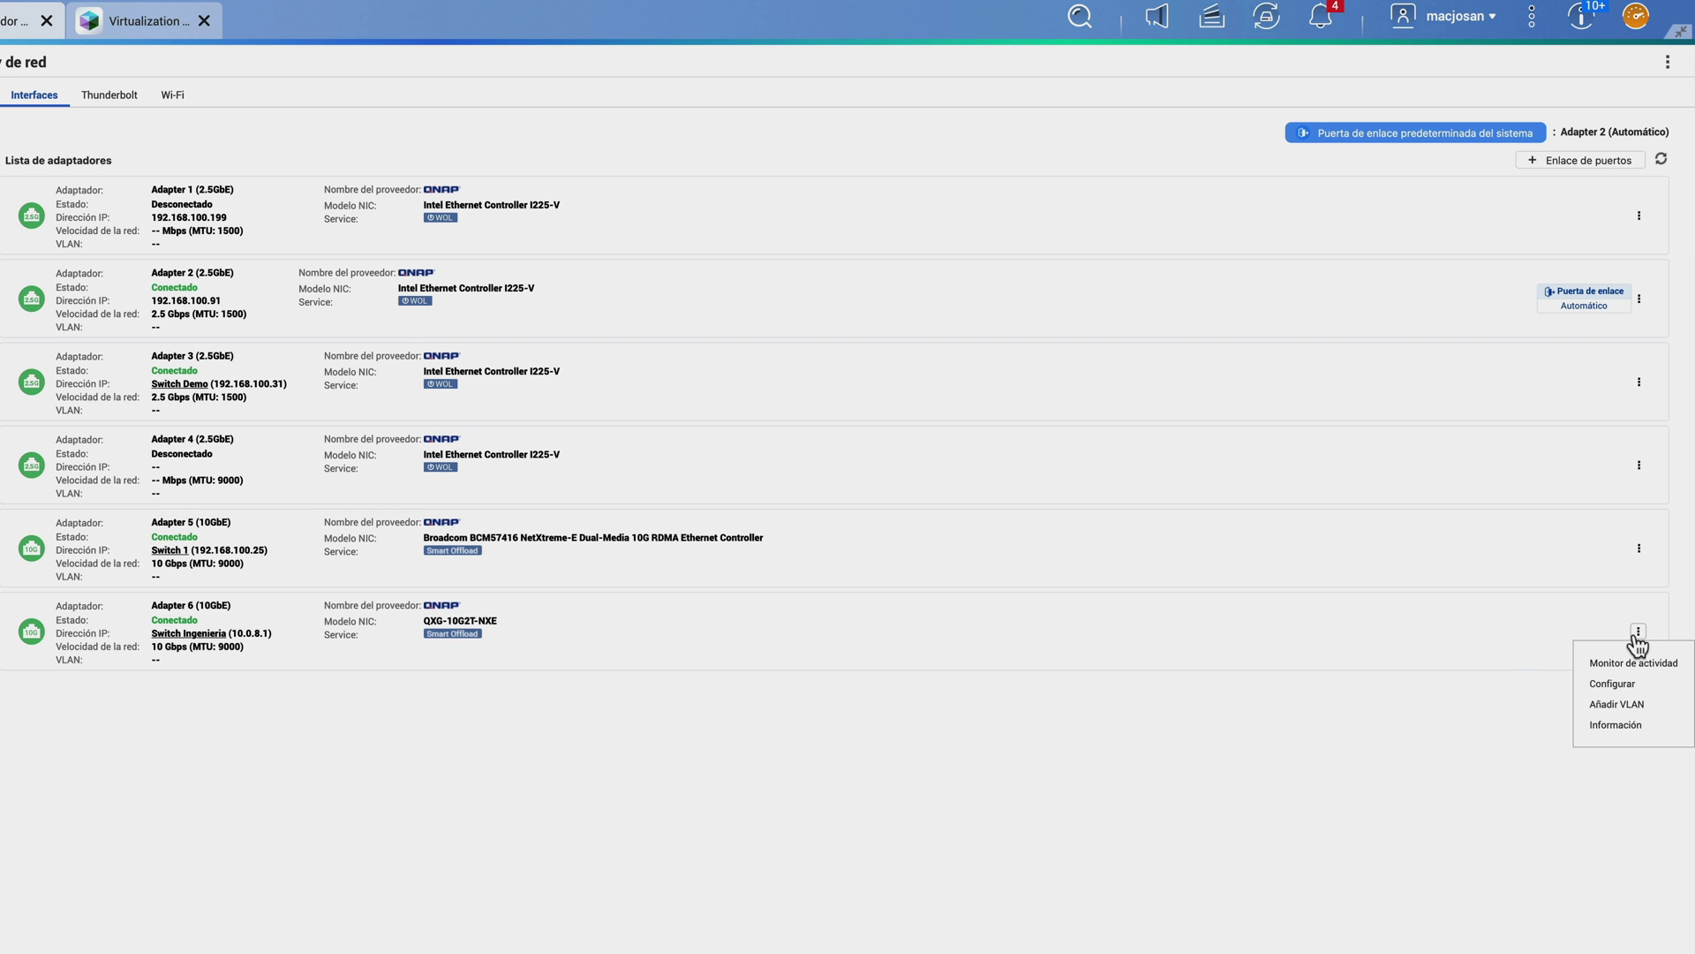
pyautogui.click(1629, 726)
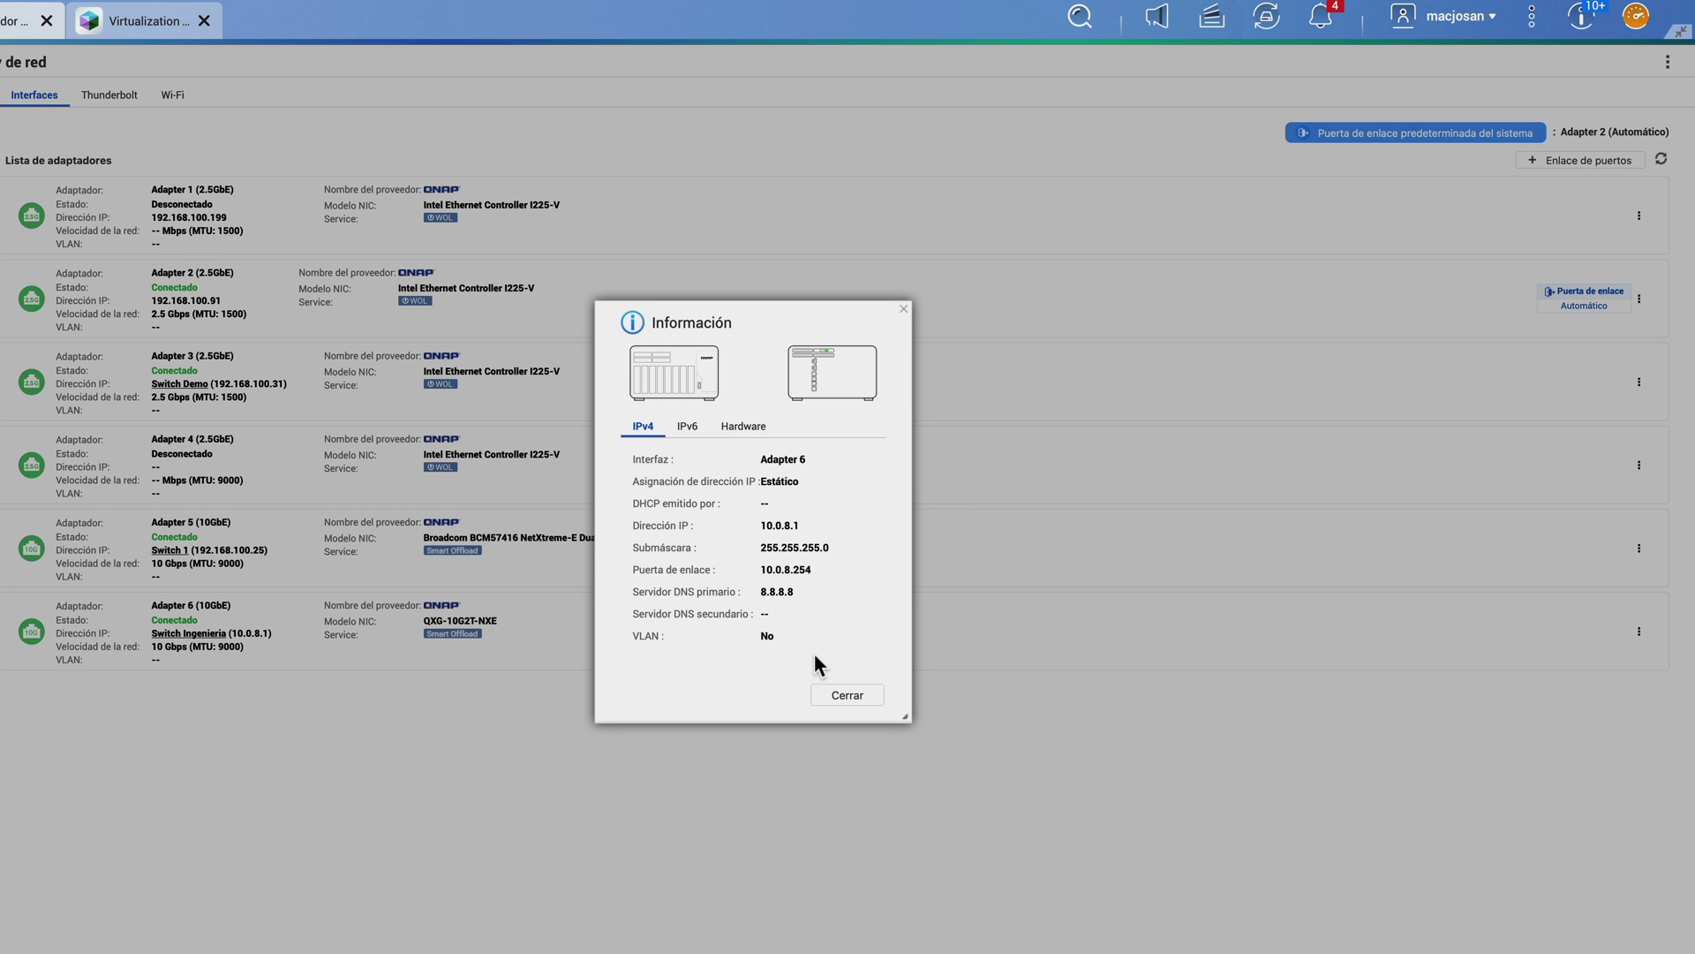
pyautogui.click(847, 696)
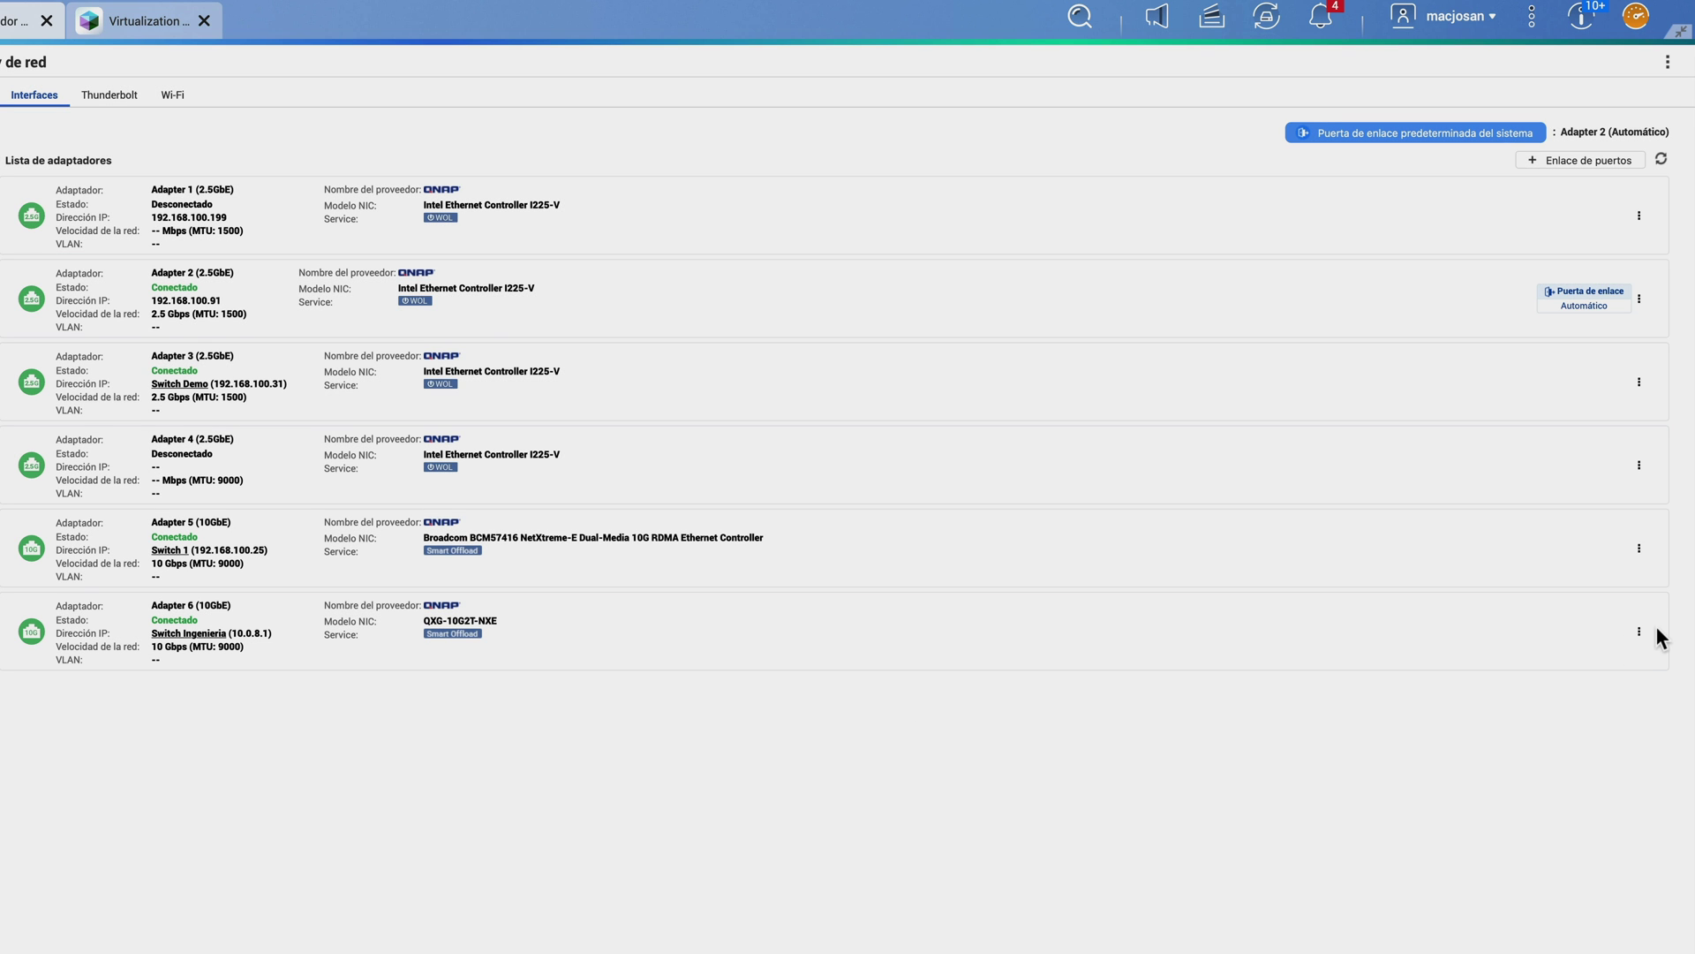
pyautogui.click(1639, 632)
pyautogui.click(1632, 661)
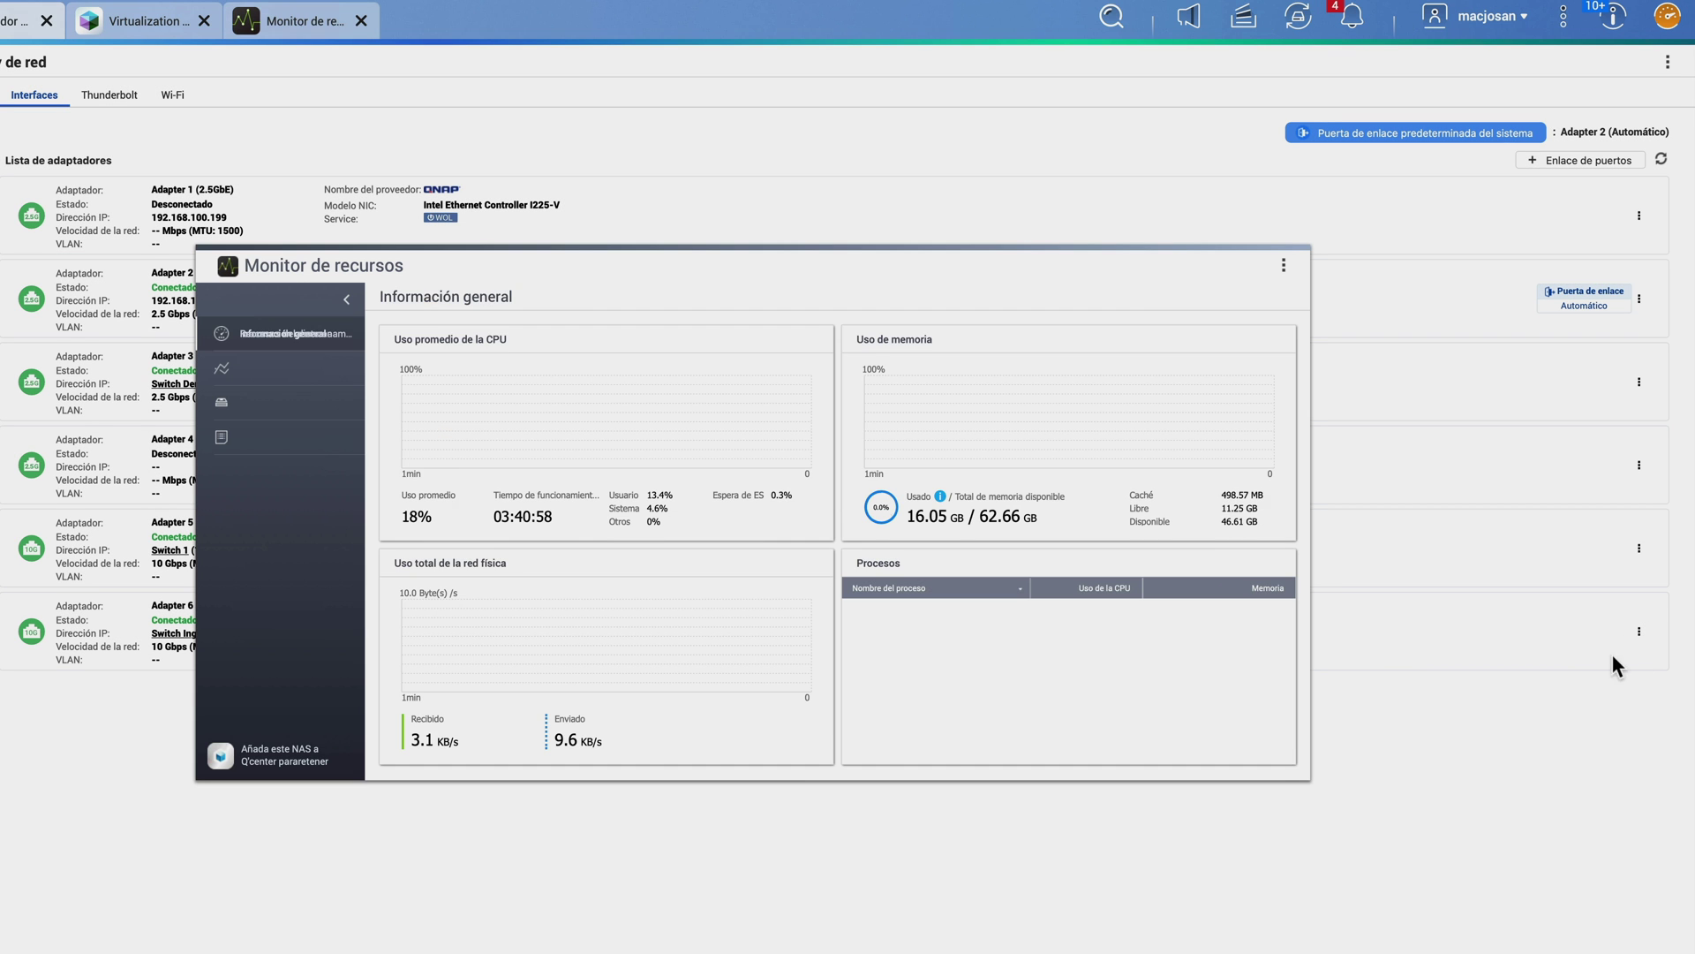
pyautogui.scroll(-5, 568, 484)
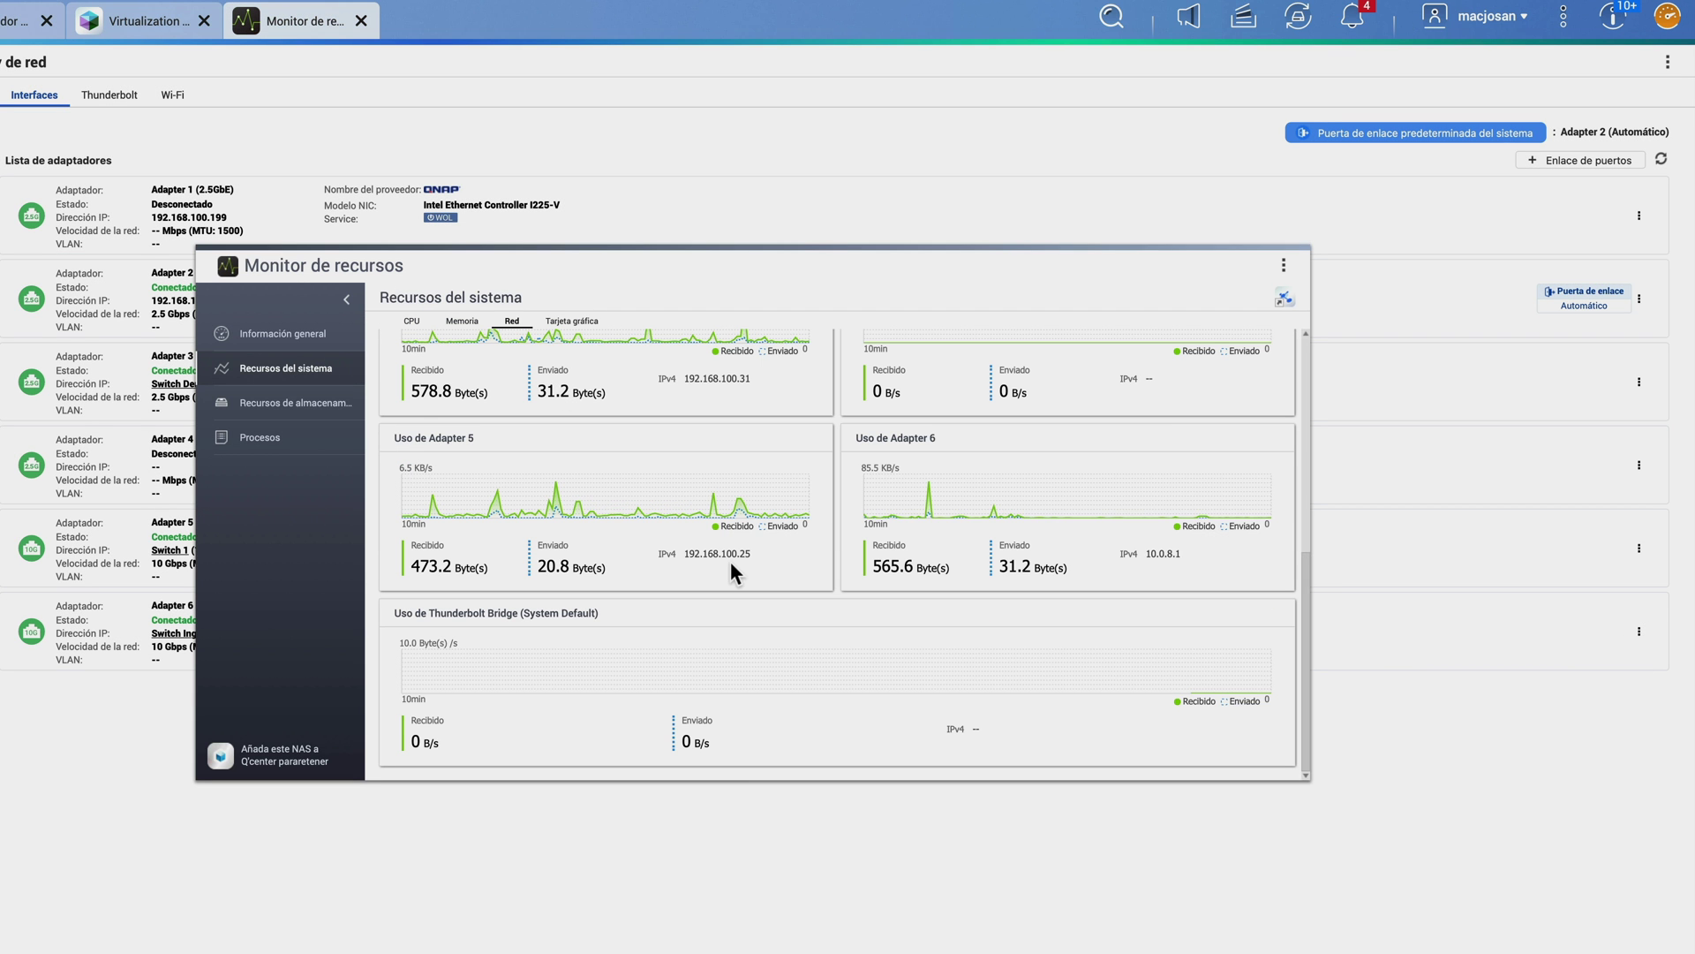
pyautogui.click(1295, 236)
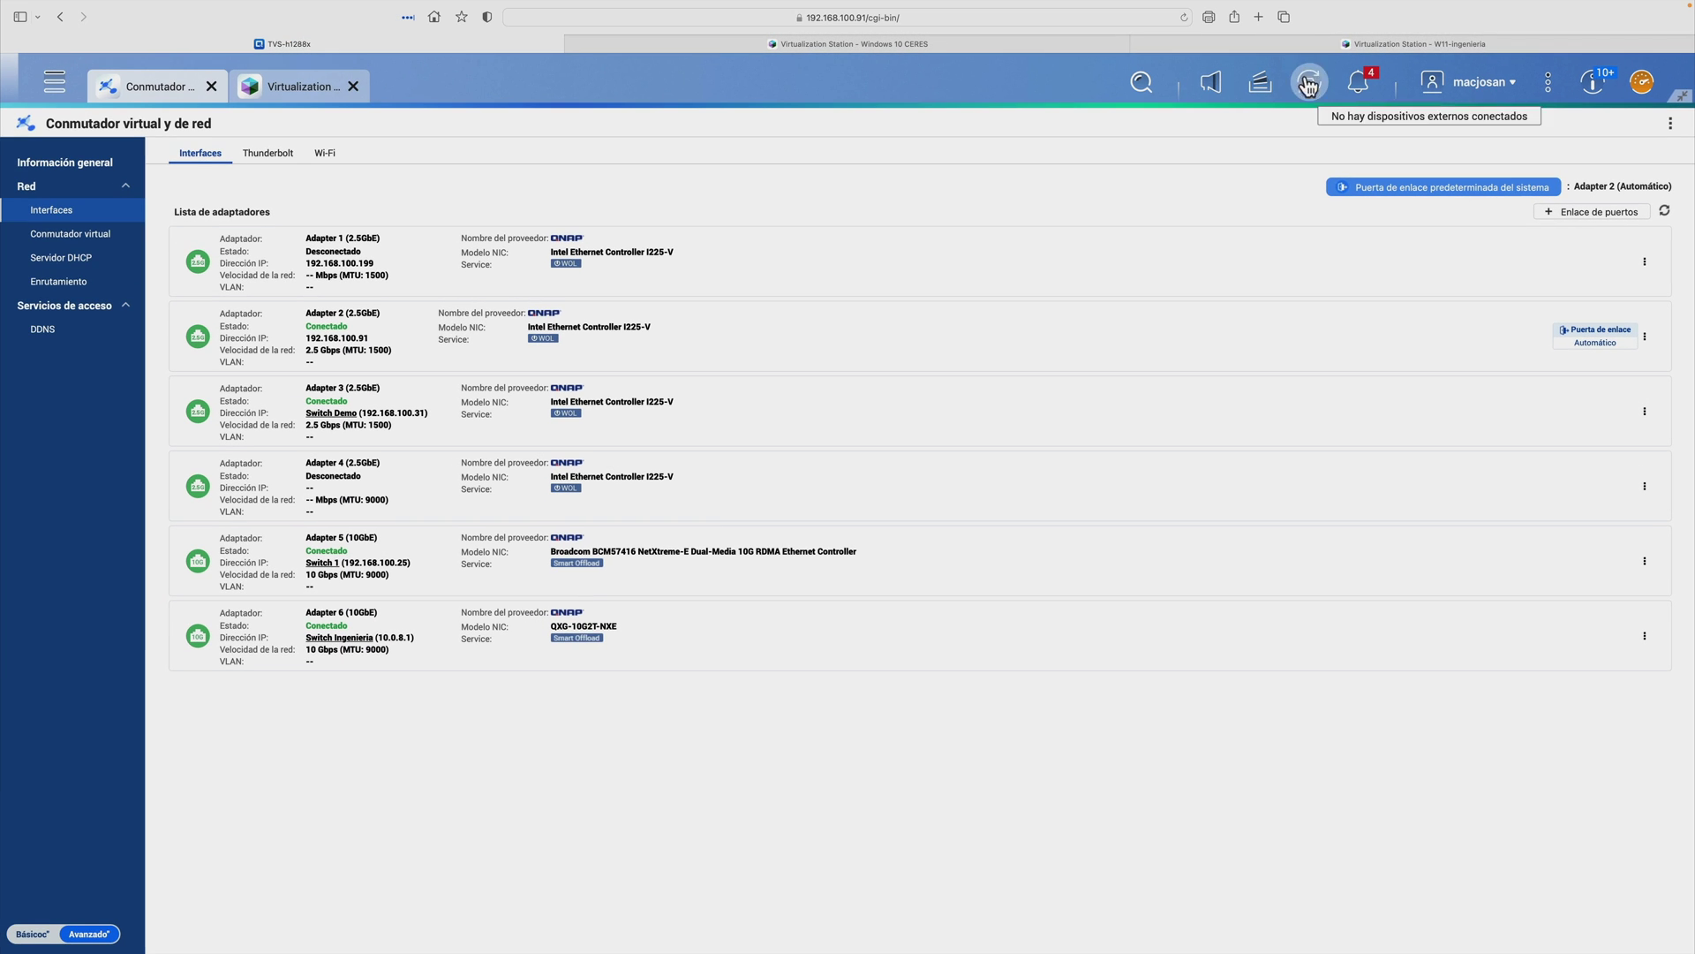
# Remove Windows 10 CERES_Virtual Adapter 1 from the Switch Demo virtual switch, keep its other settings, and apply the configuration.
pyautogui.click(1301, 44)
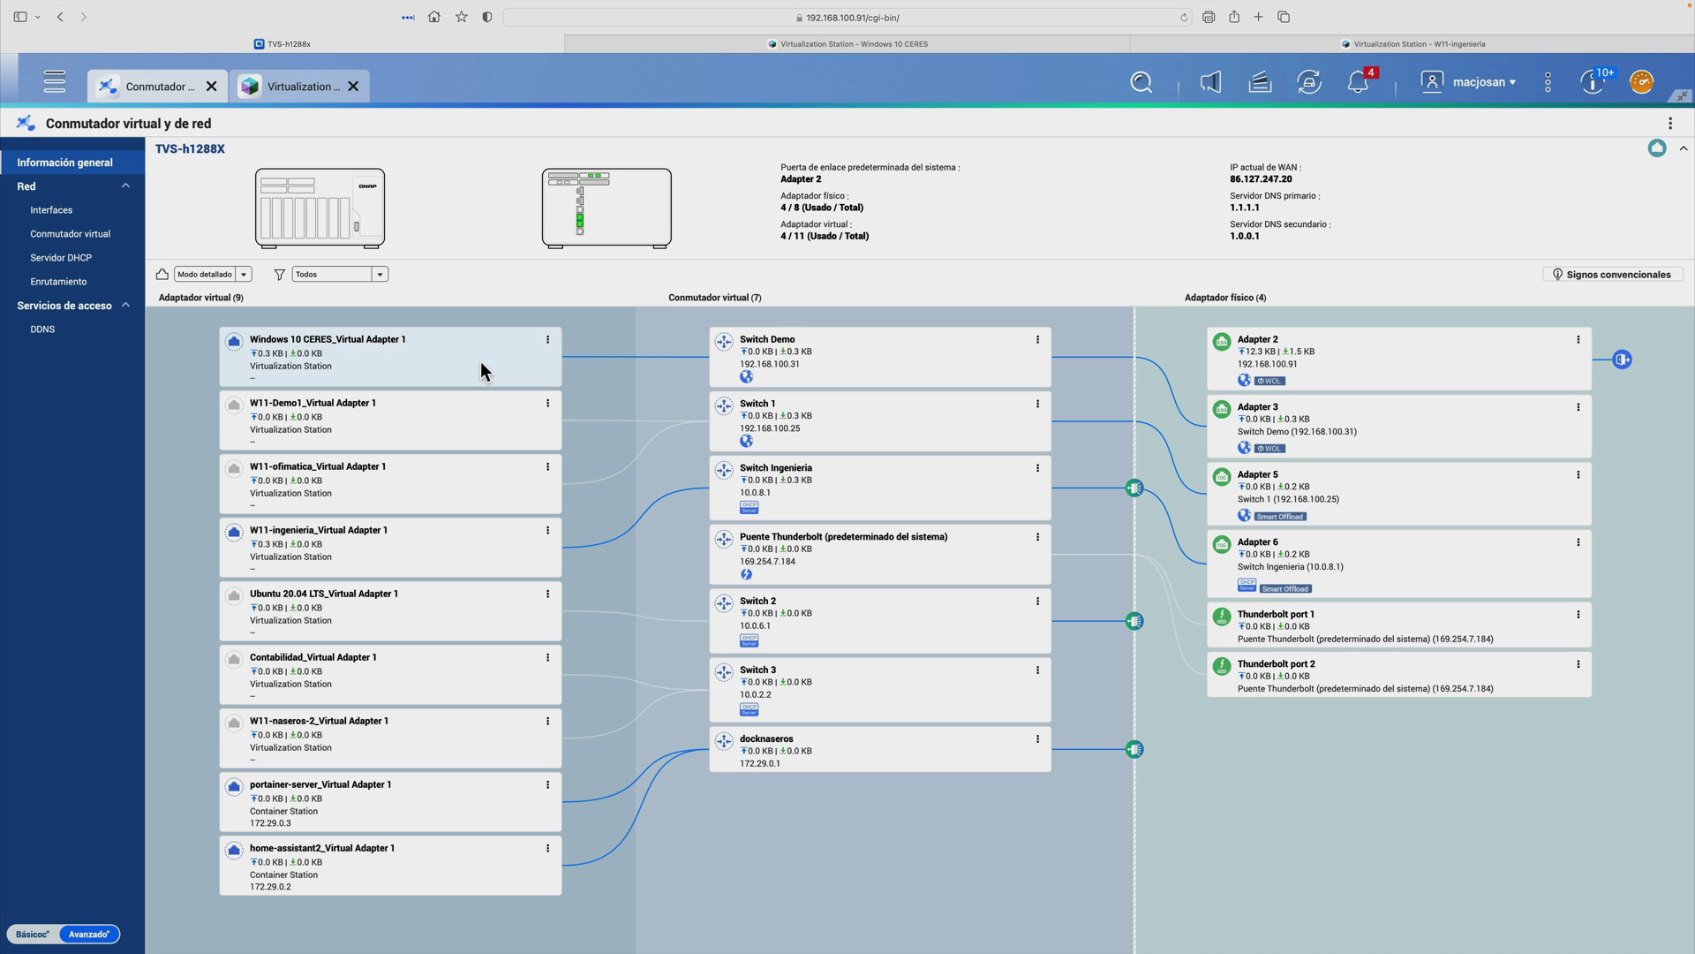
pyautogui.click(1039, 343)
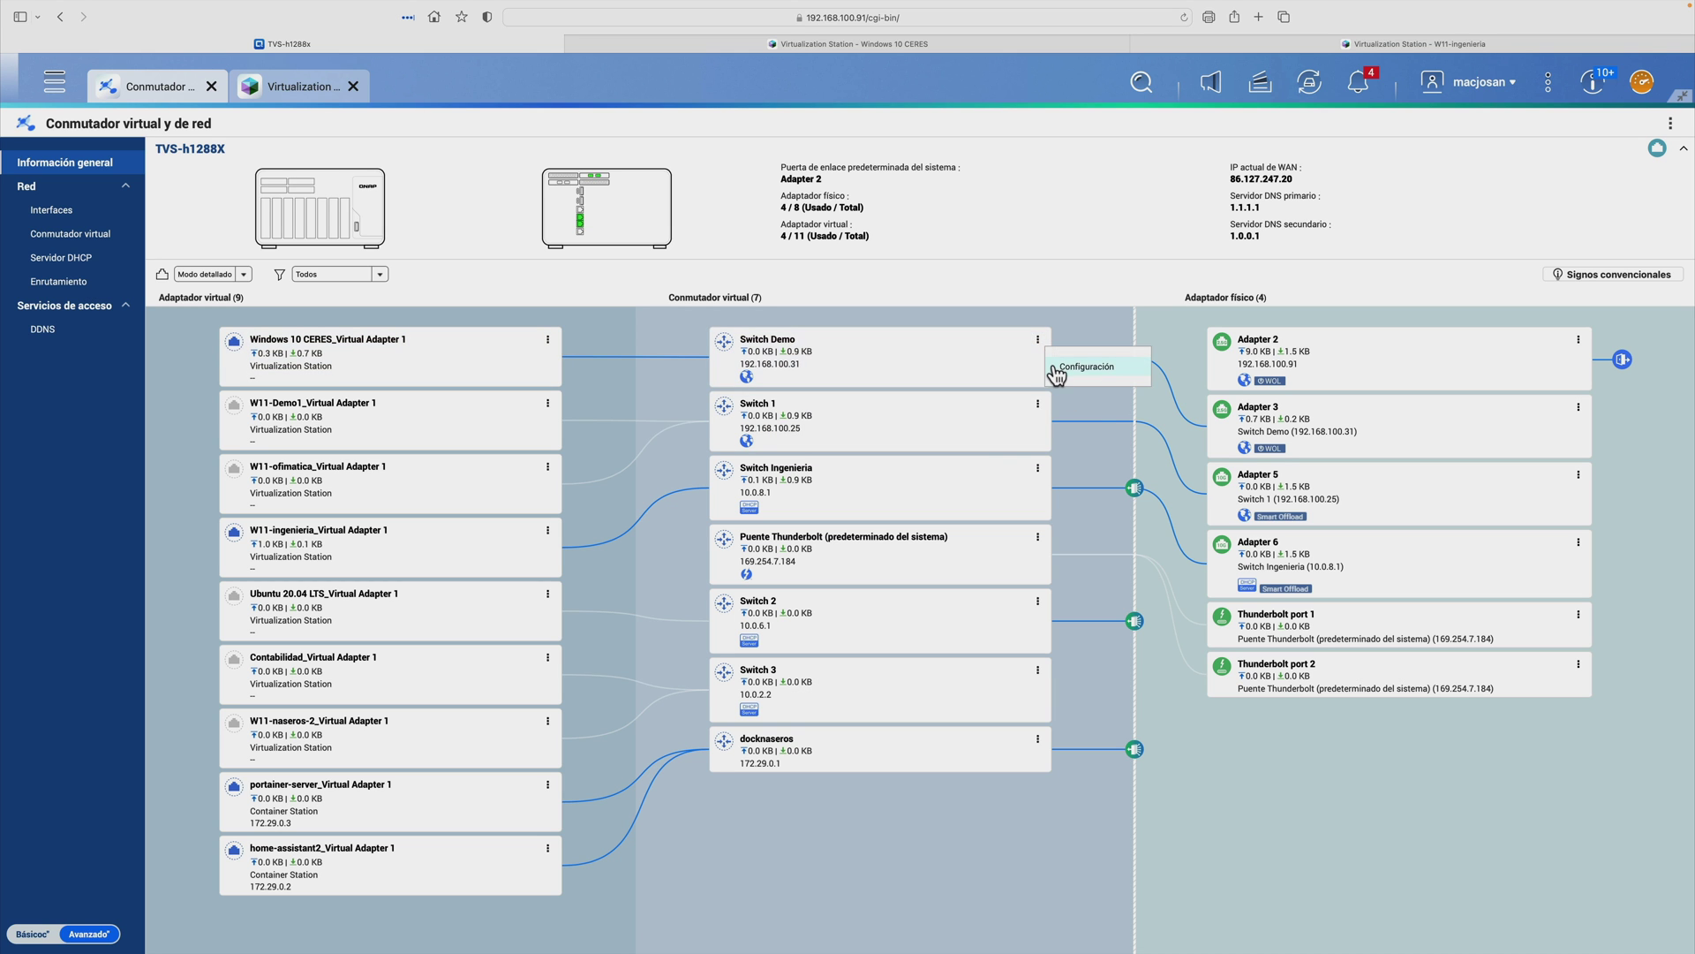
pyautogui.click(1053, 363)
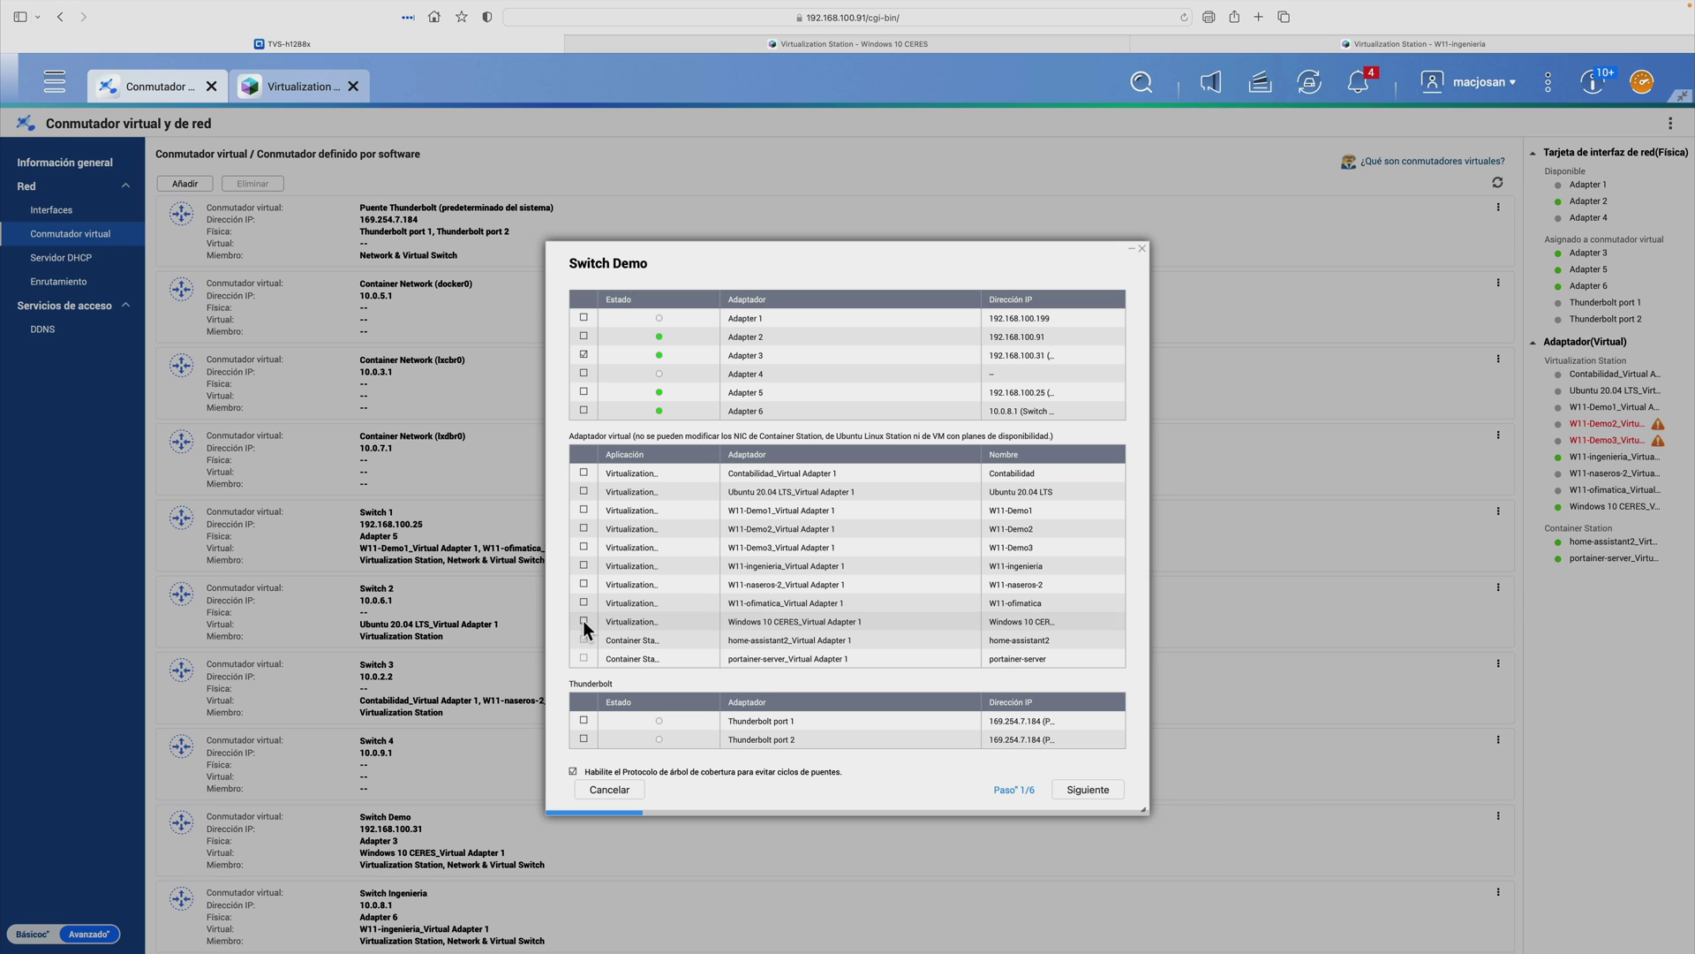
pyautogui.click(1095, 790)
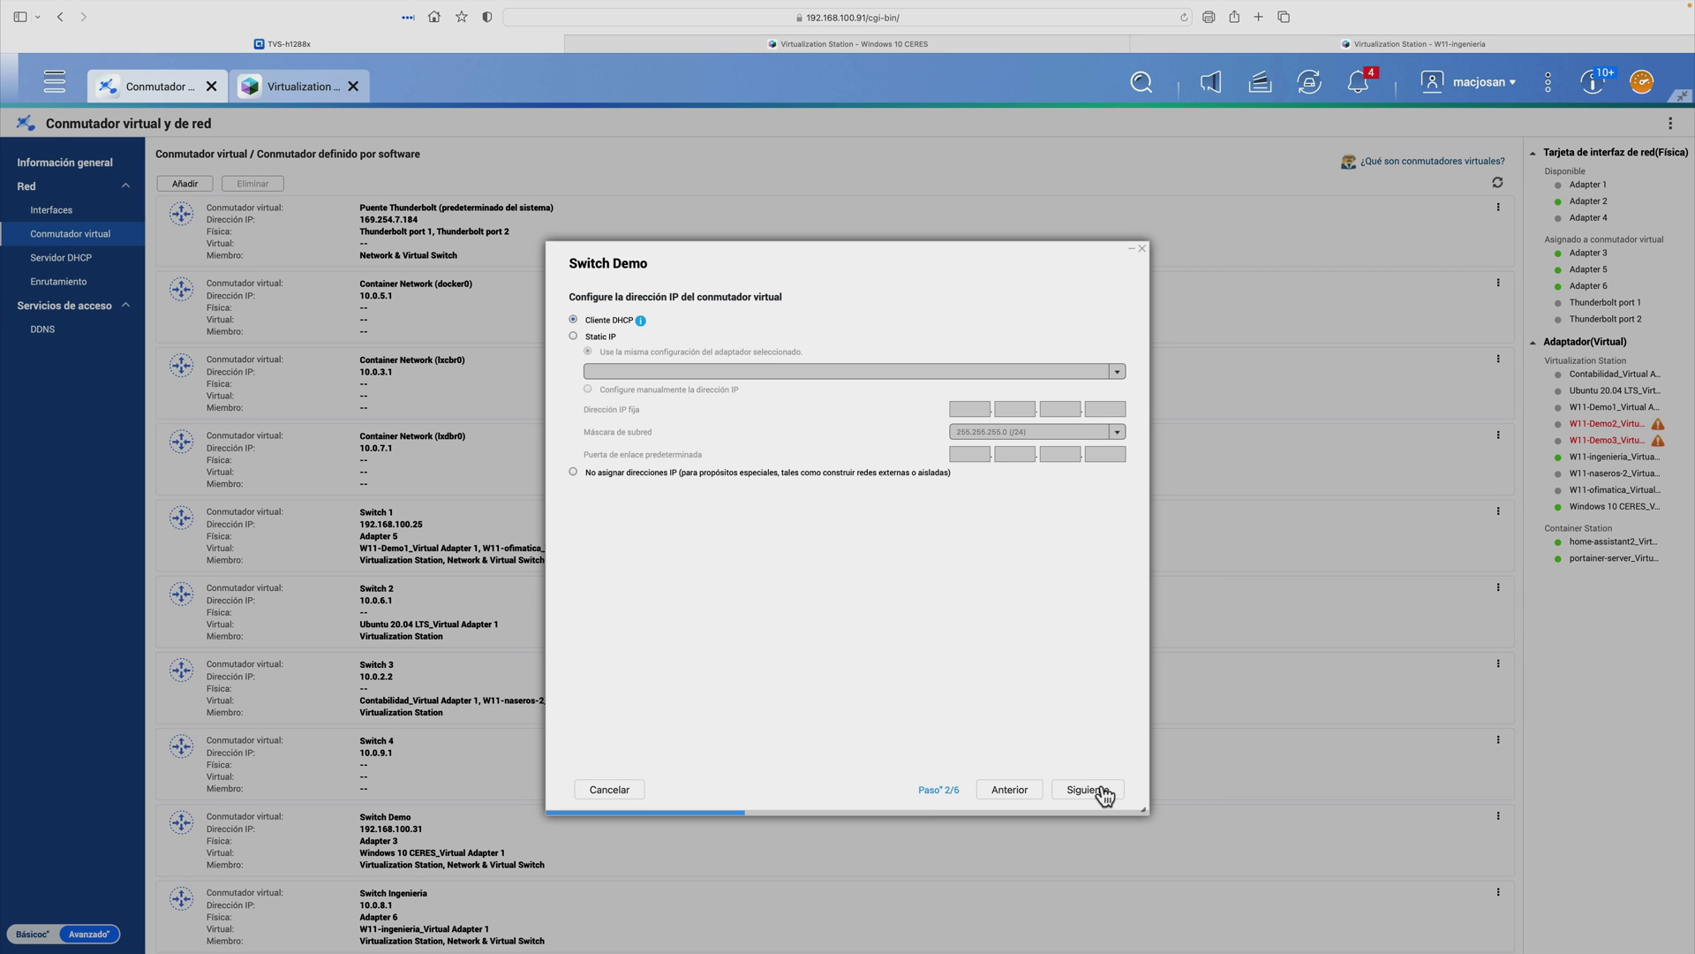
pyautogui.click(1103, 794)
pyautogui.click(1103, 794)
pyautogui.click(1104, 794)
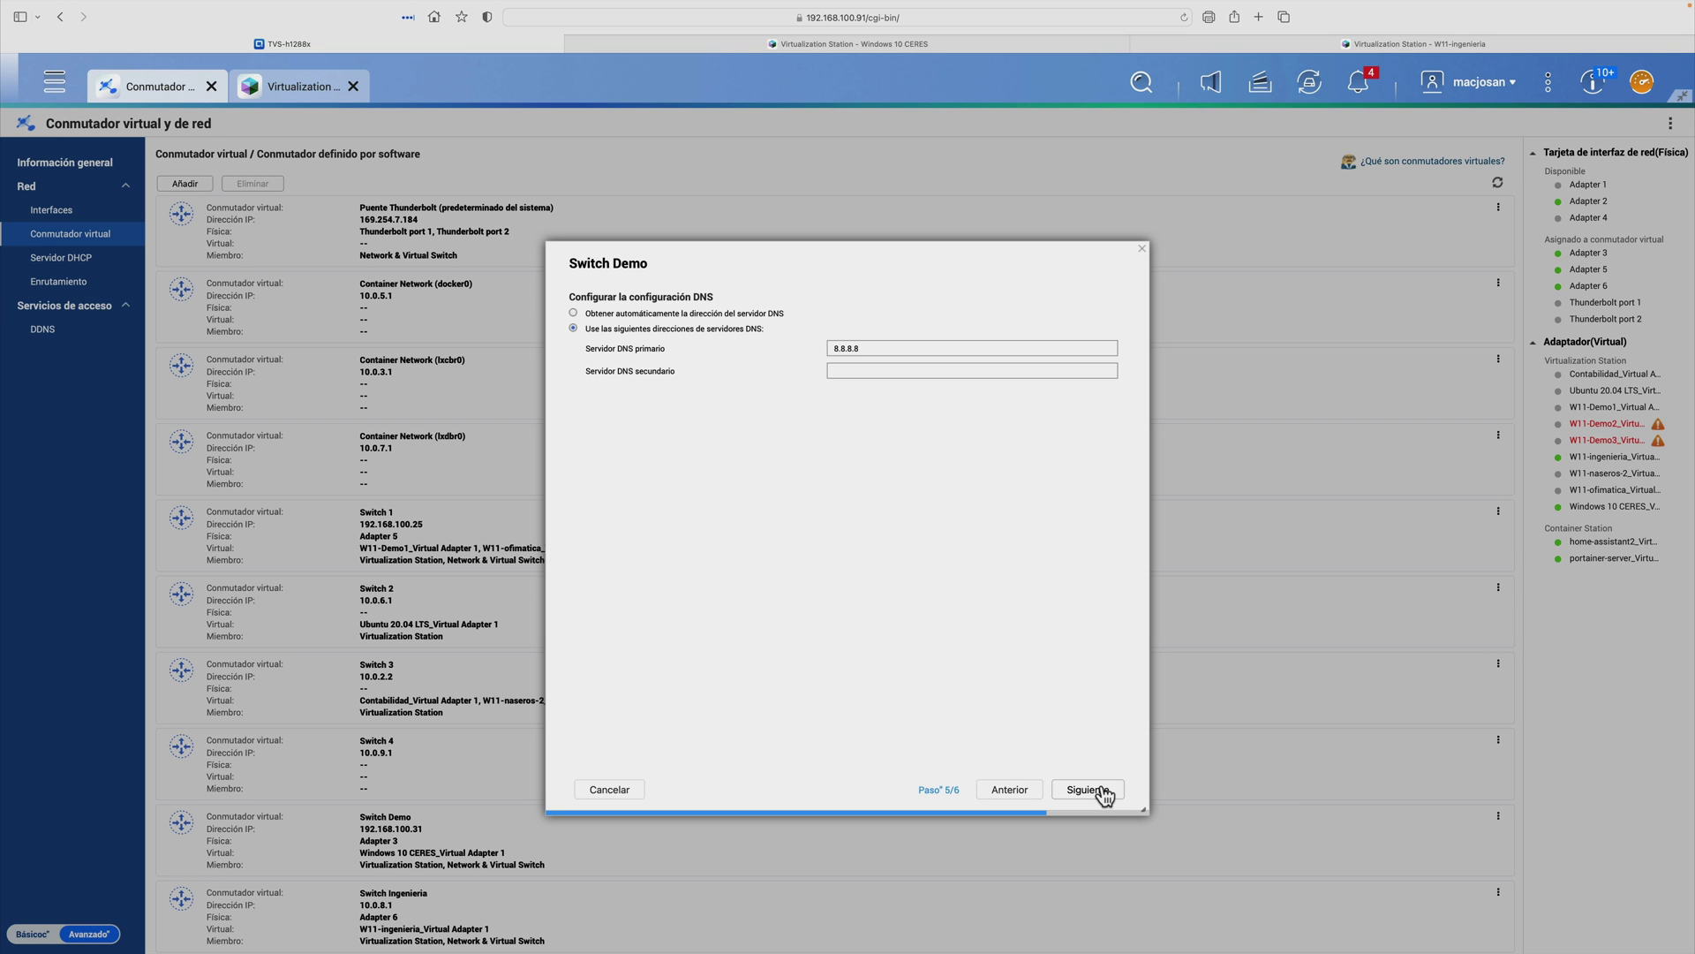
pyautogui.click(1104, 794)
pyautogui.click(1099, 791)
pyautogui.click(891, 557)
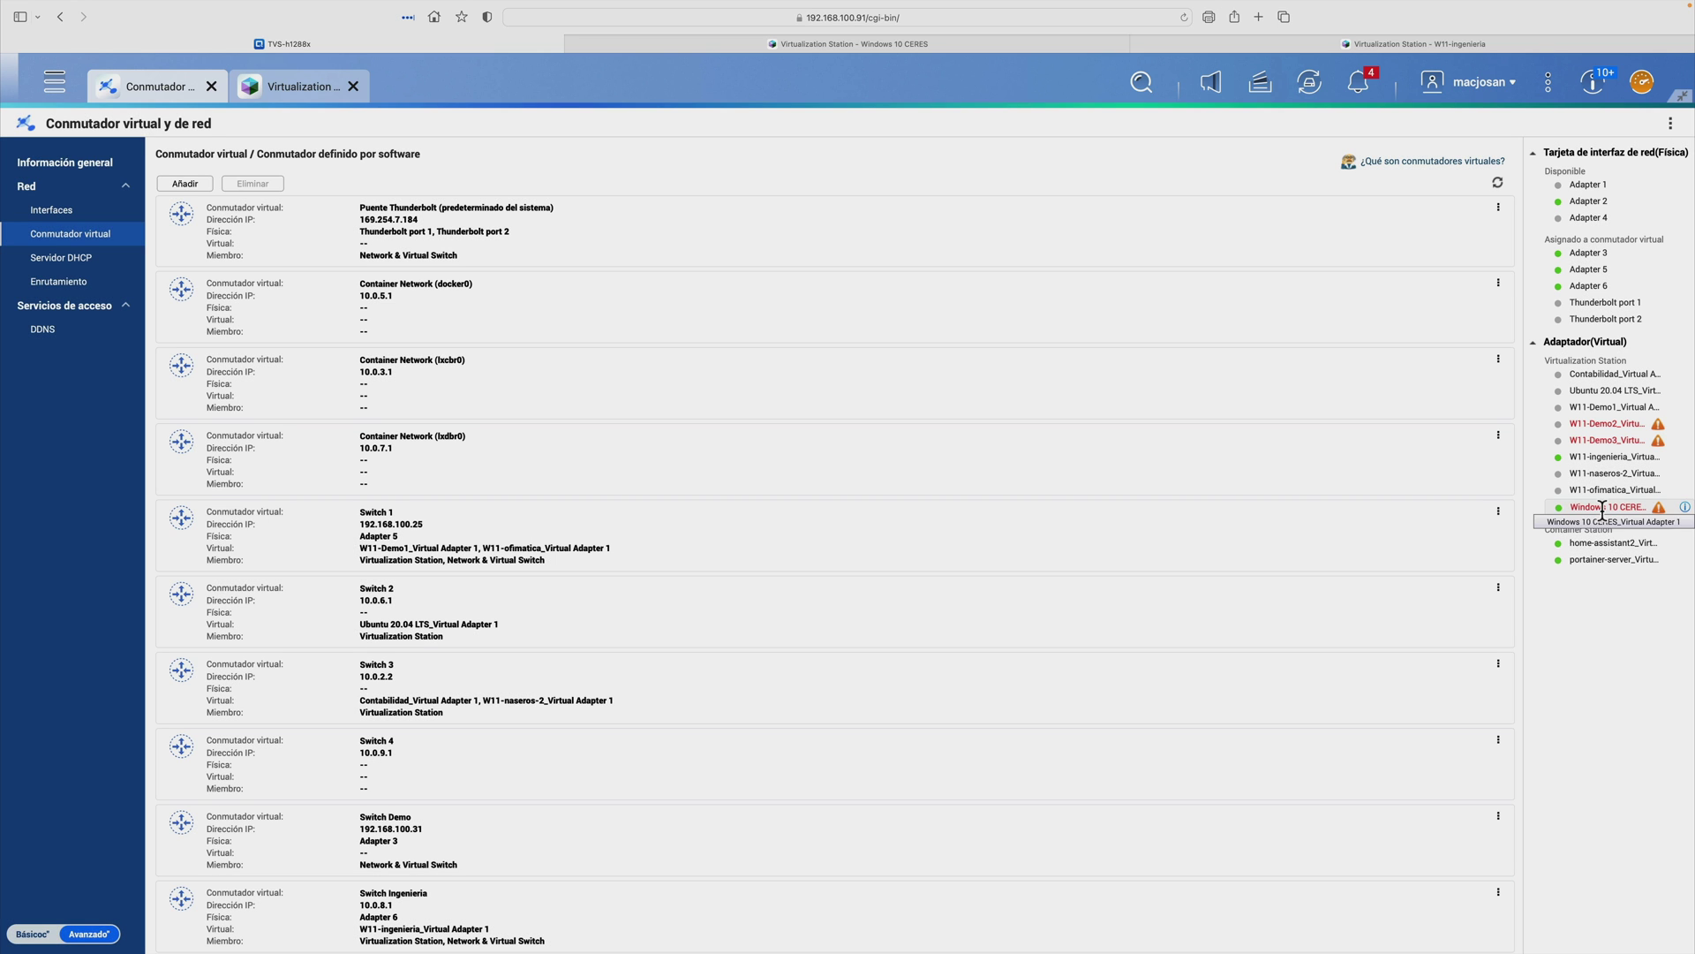
# Add Windows 10 CERES_Virtual Adapter 1 to the Switch 3 virtual switch, keep its other settings, and apply the configuration.
pyautogui.click(469, 695)
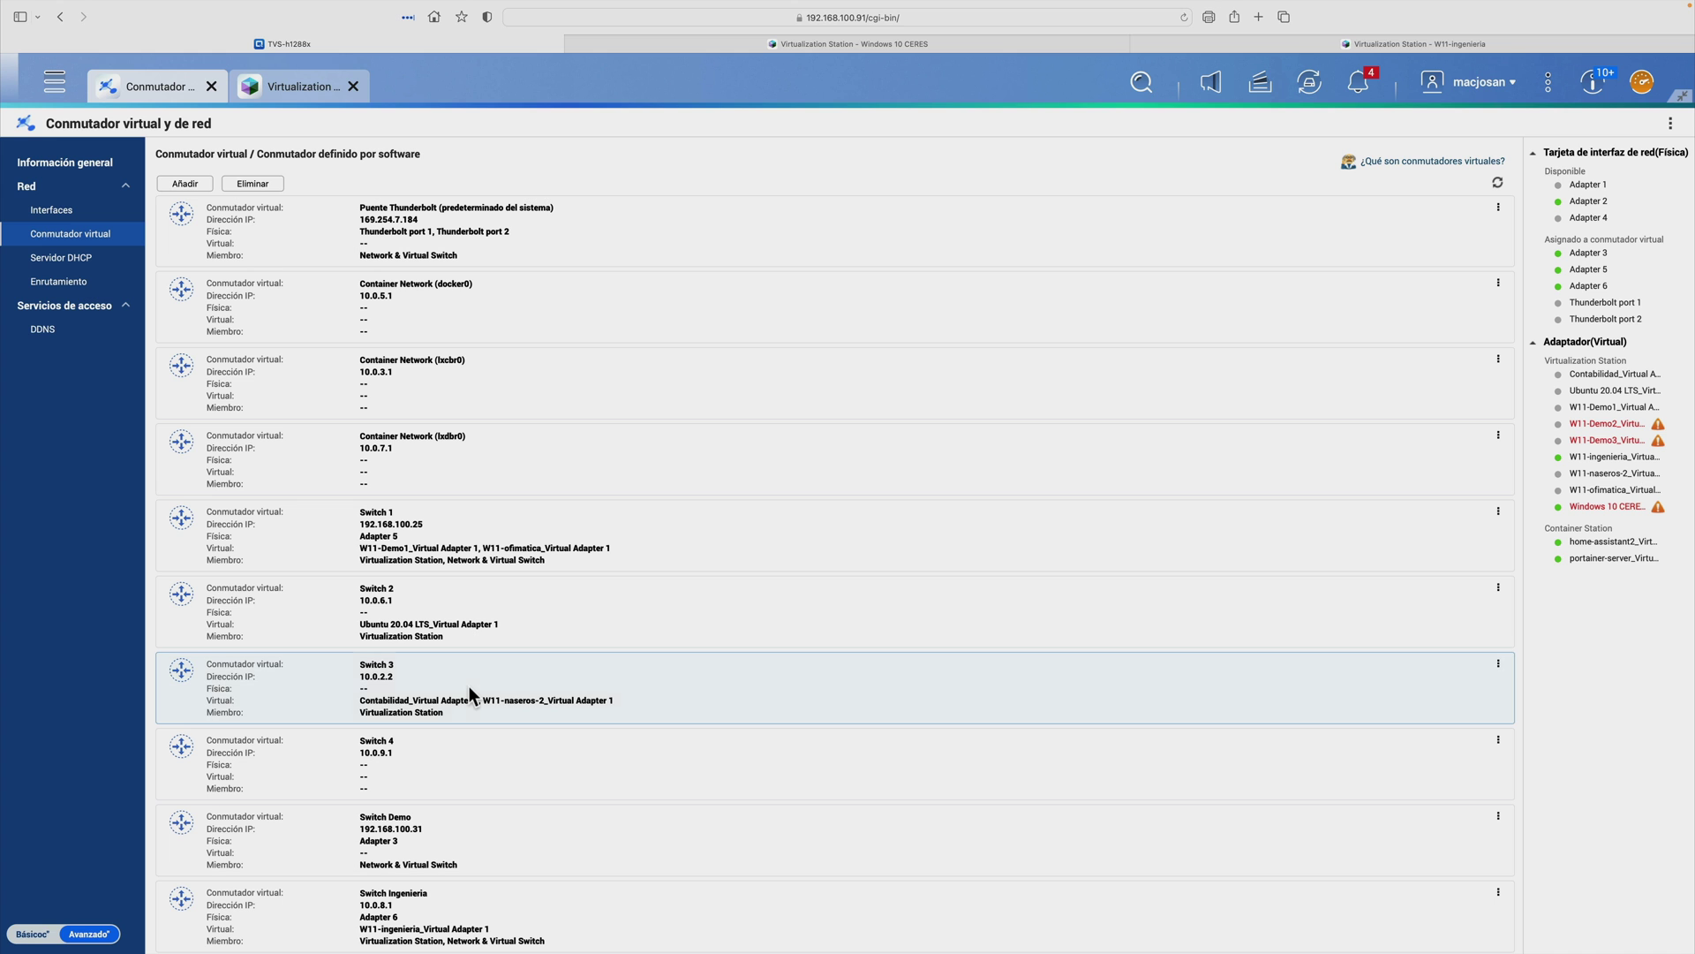
pyautogui.click(1498, 665)
pyautogui.click(1527, 692)
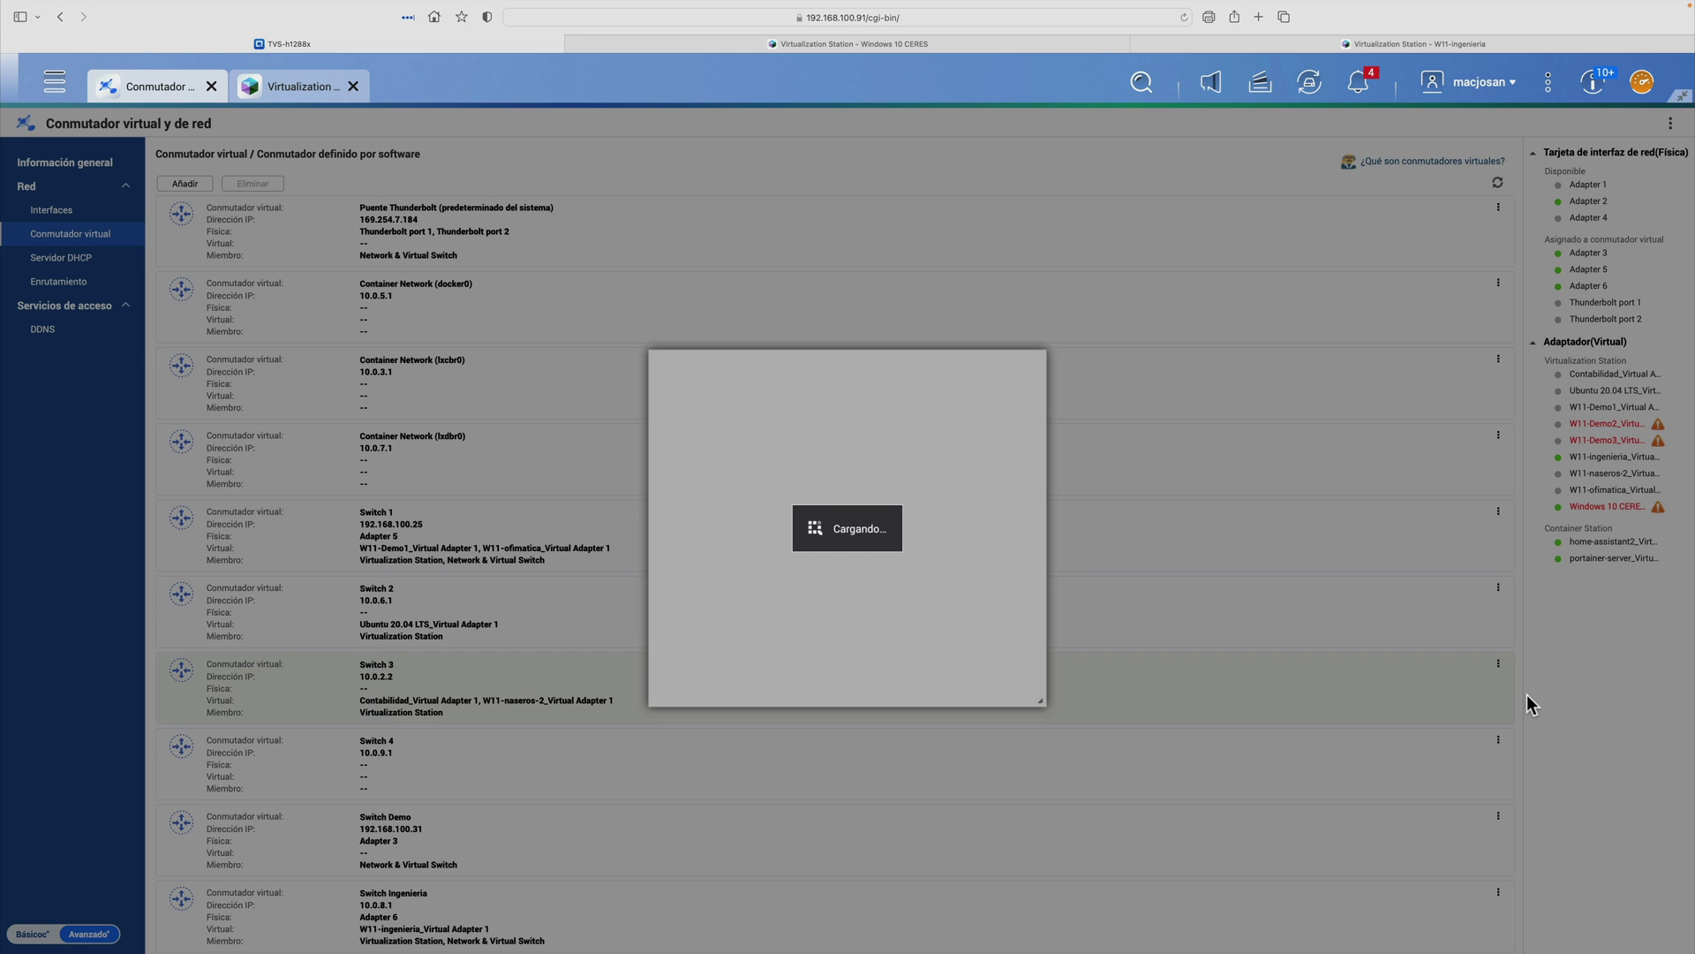
pyautogui.click(1040, 699)
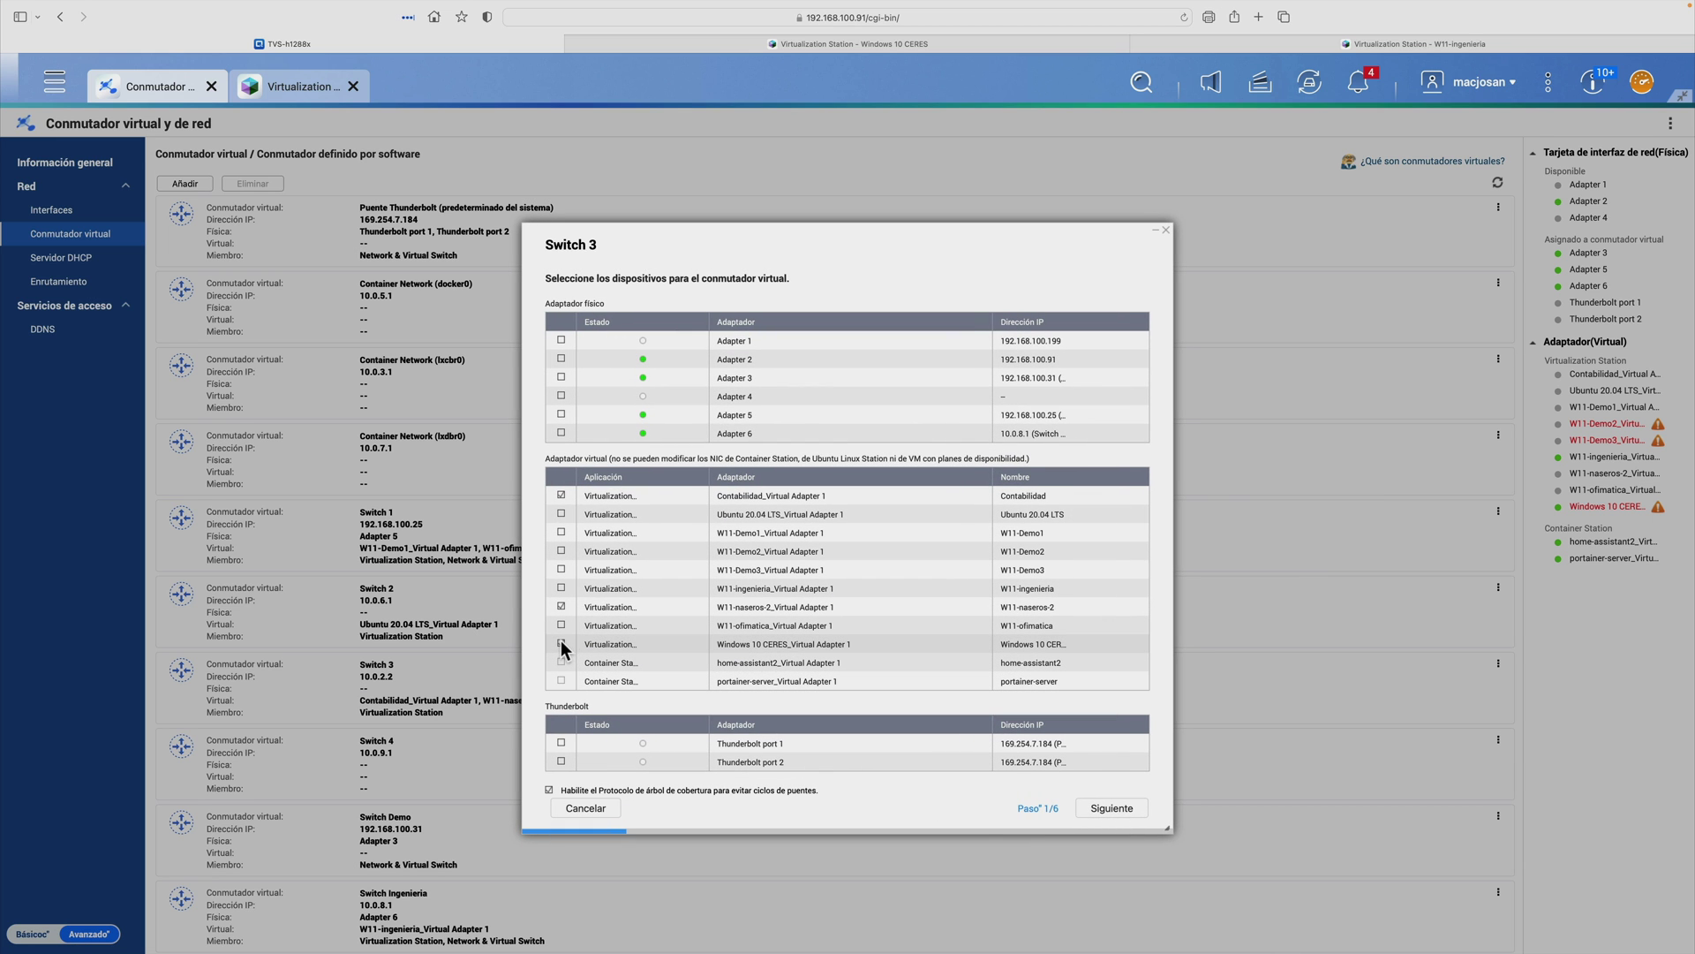
pyautogui.click(1112, 808)
pyautogui.click(1115, 810)
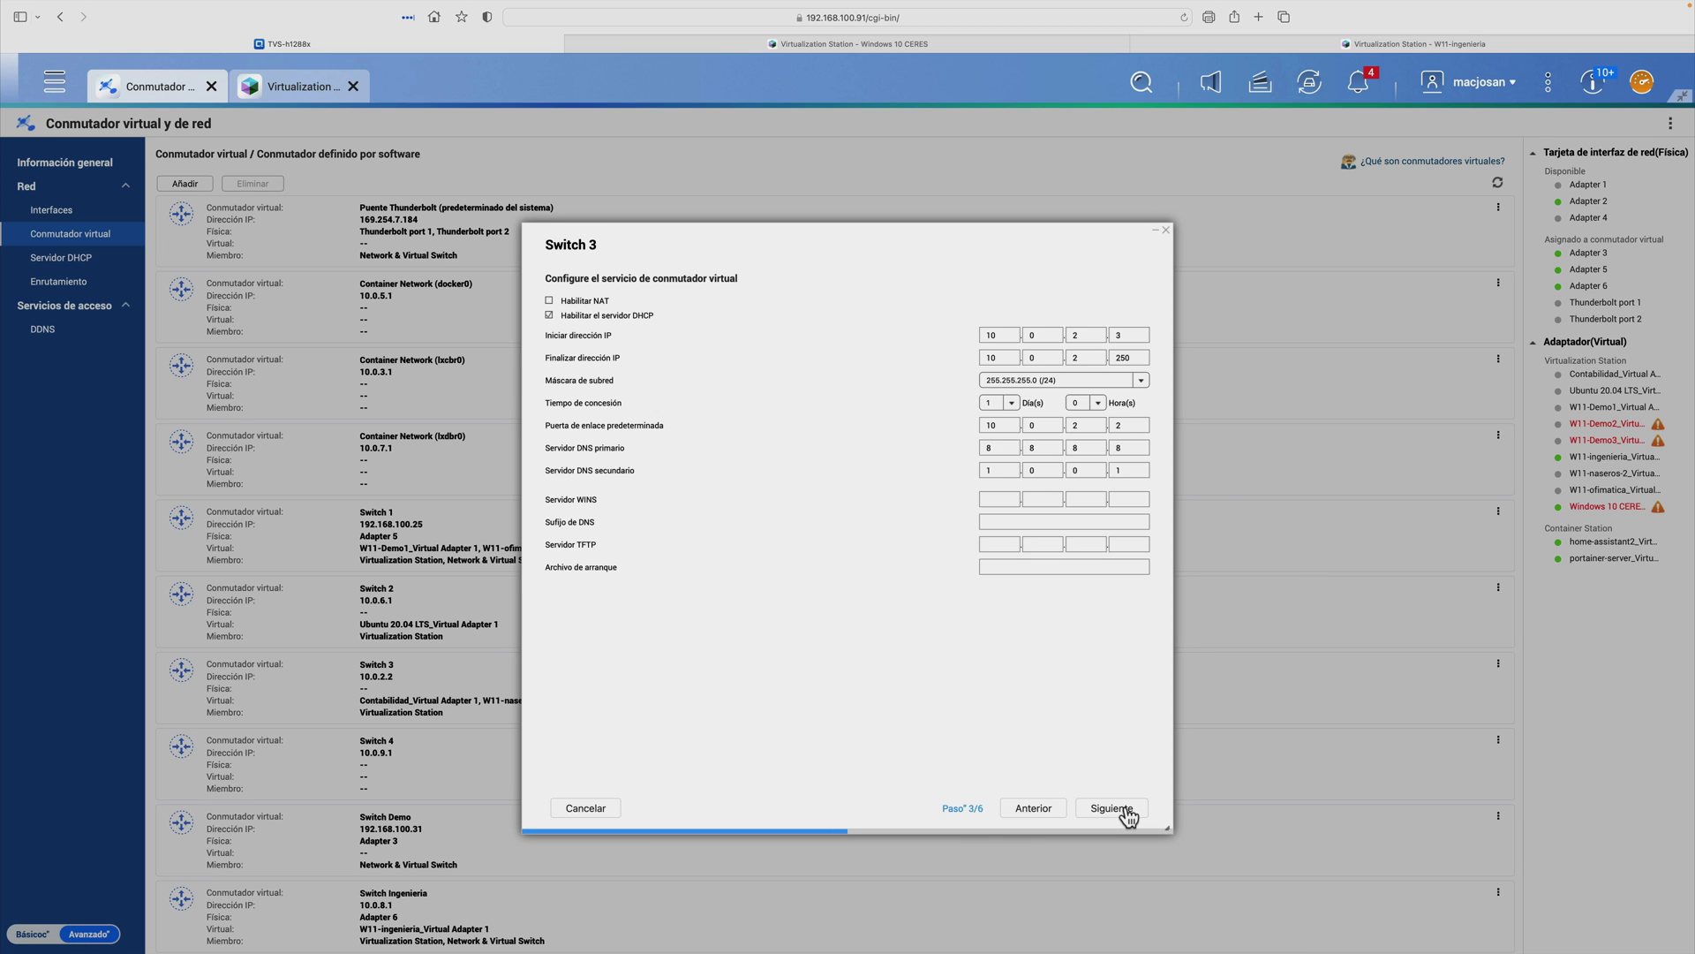
pyautogui.click(1115, 809)
pyautogui.click(1115, 809)
pyautogui.click(1114, 809)
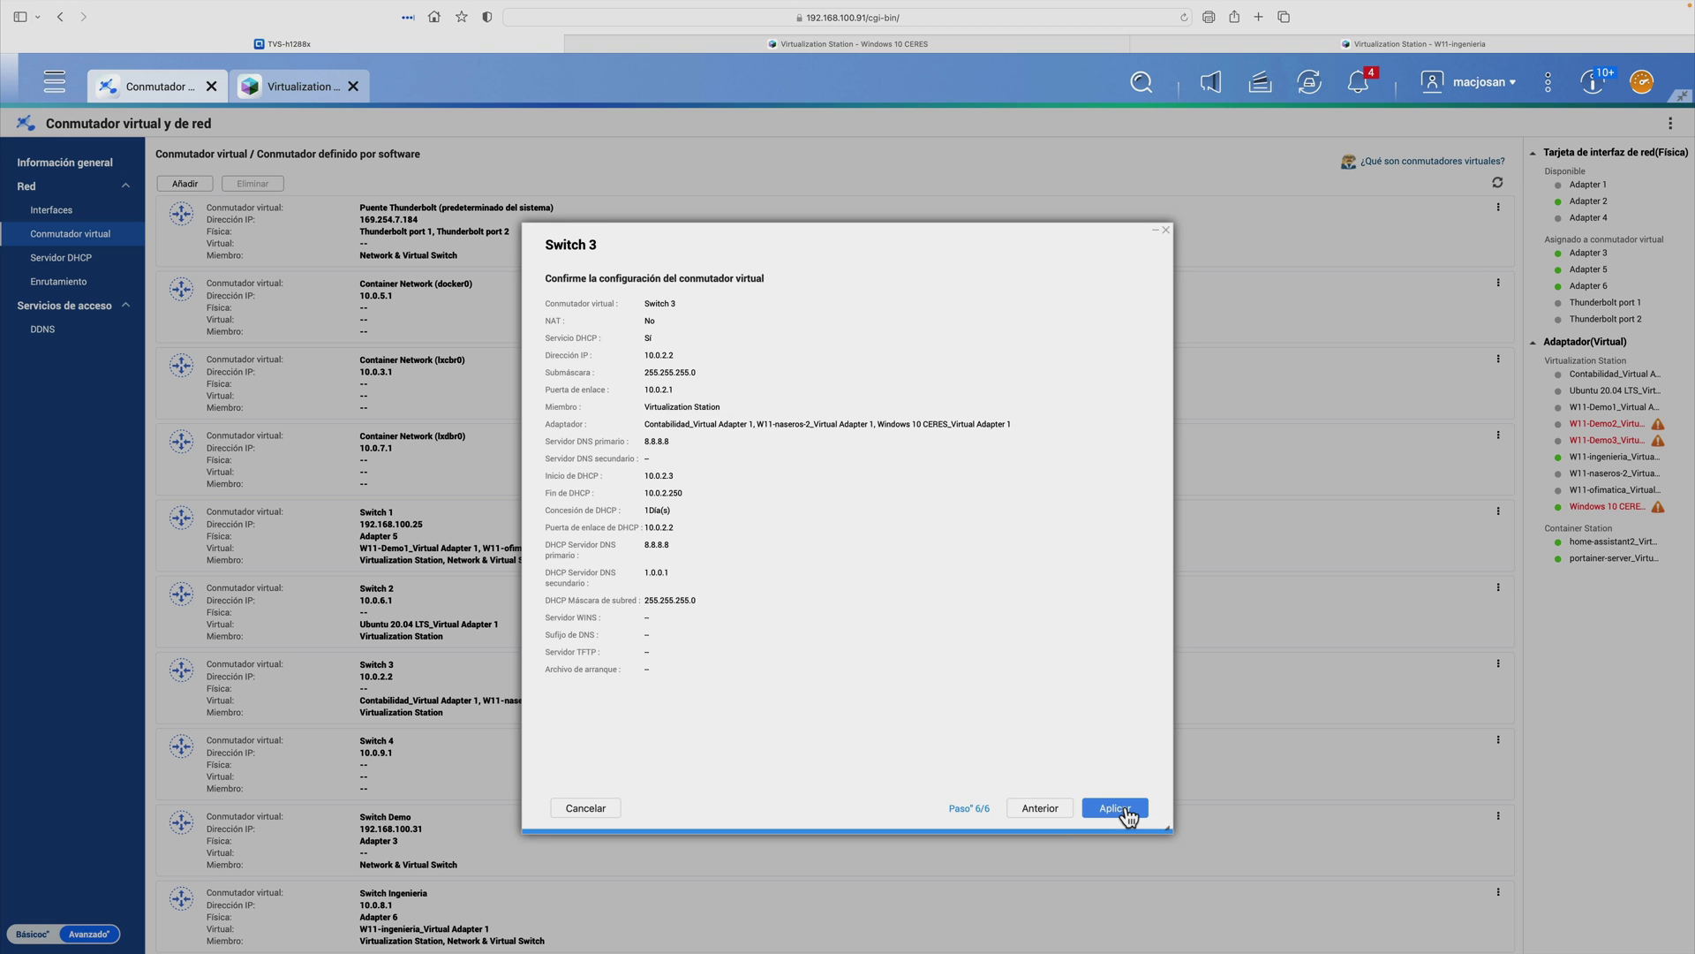
pyautogui.click(1127, 809)
pyautogui.click(870, 558)
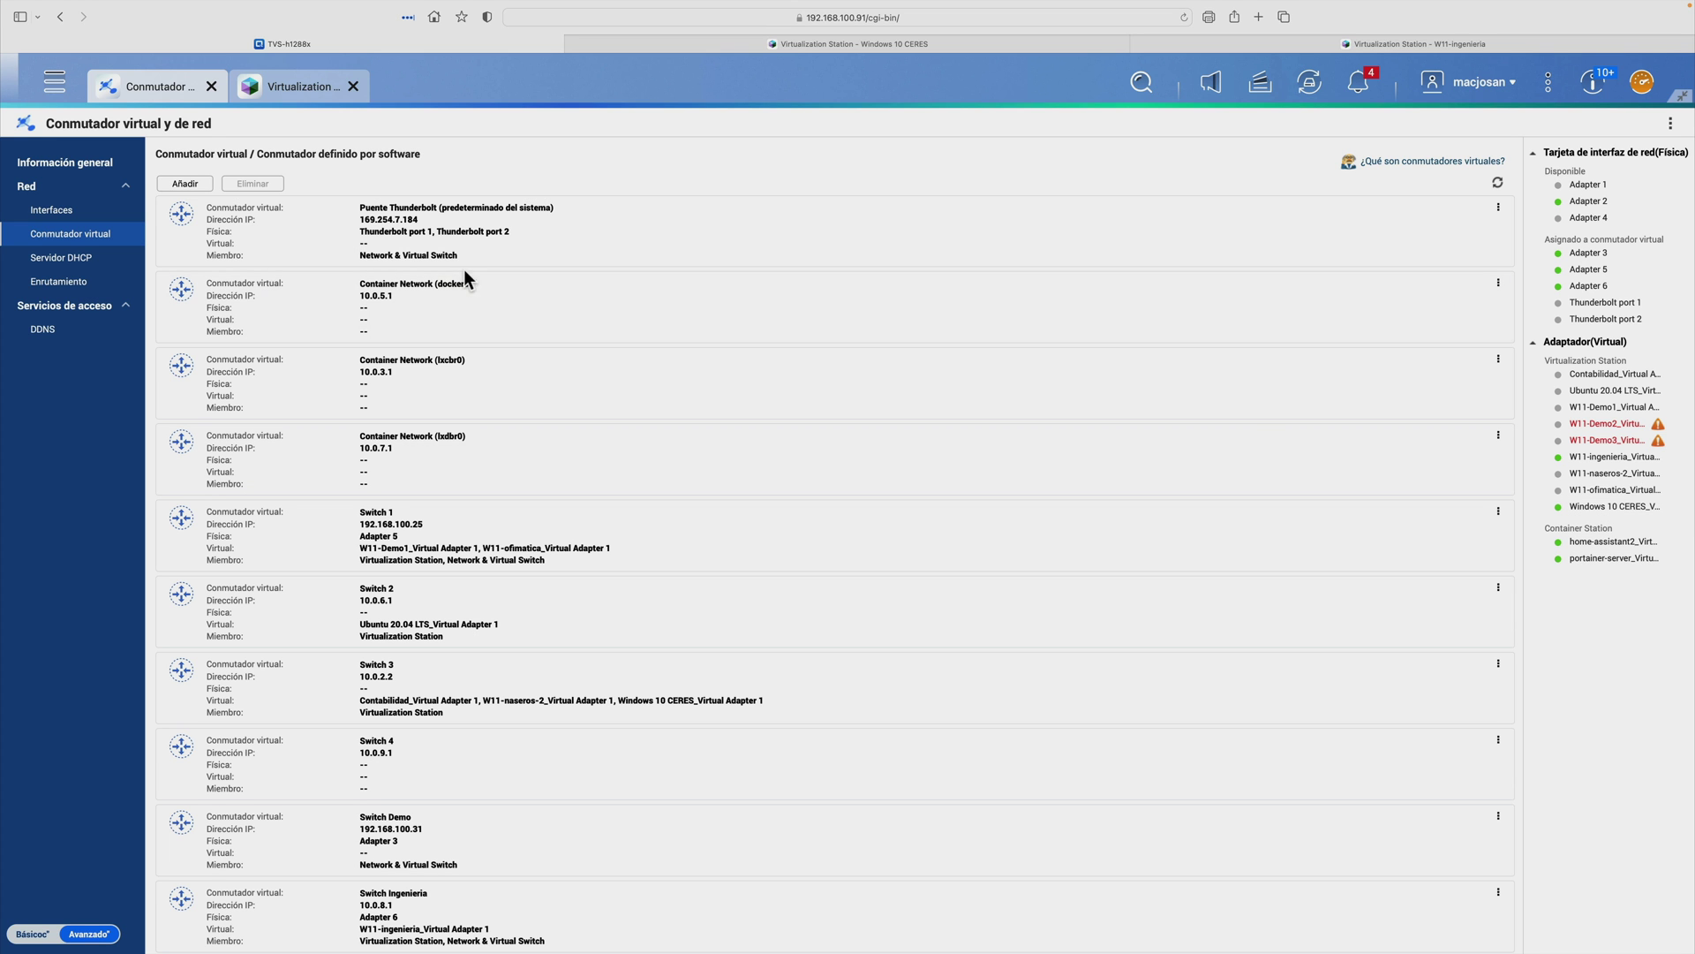
# Review the network overview, then reload the Windows 10 CERES virtual machine console and check its network connection status.
pyautogui.click(78, 168)
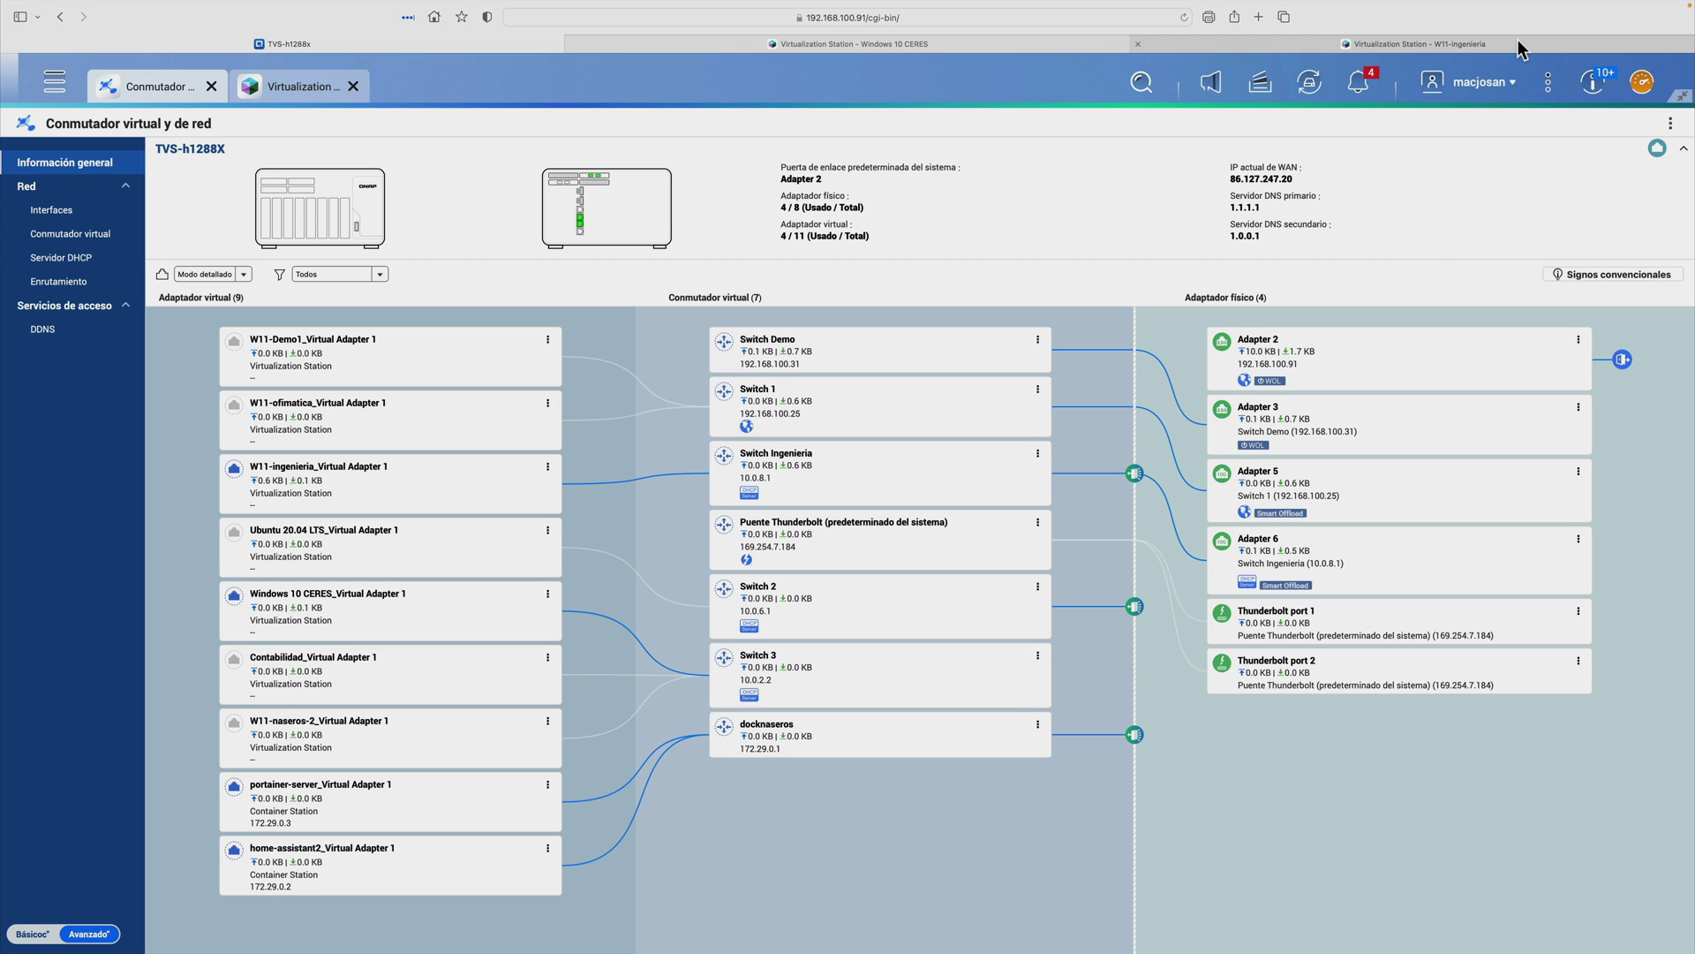
pyautogui.click(1001, 40)
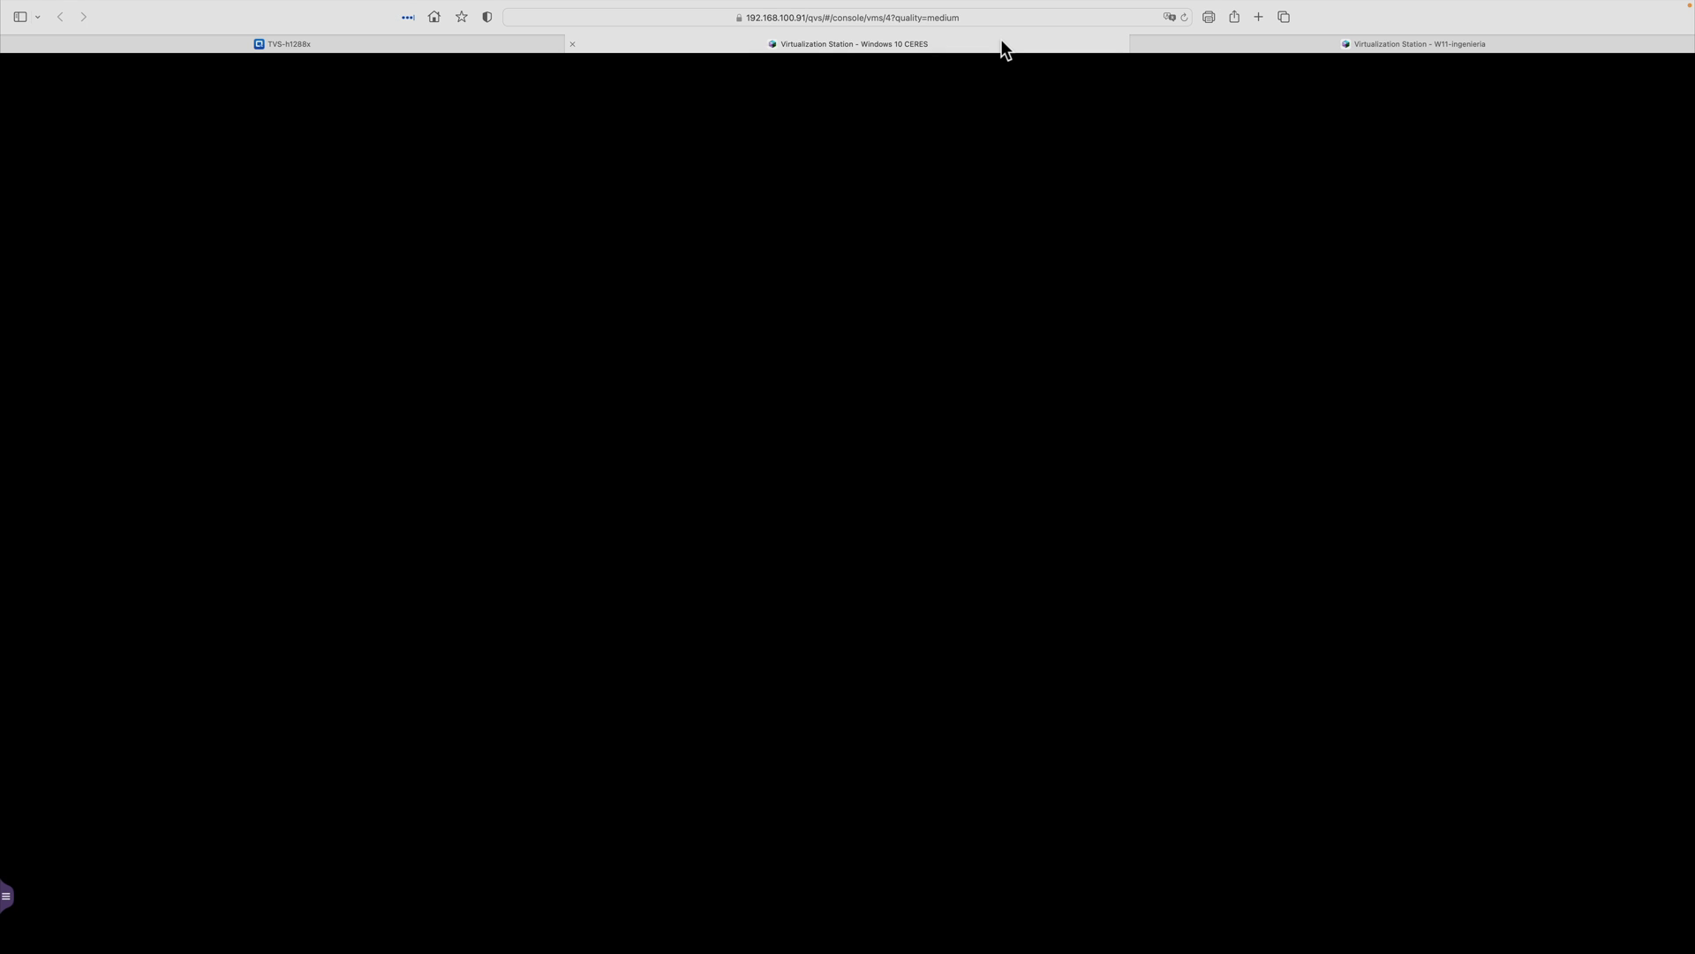
pyautogui.click(1182, 17)
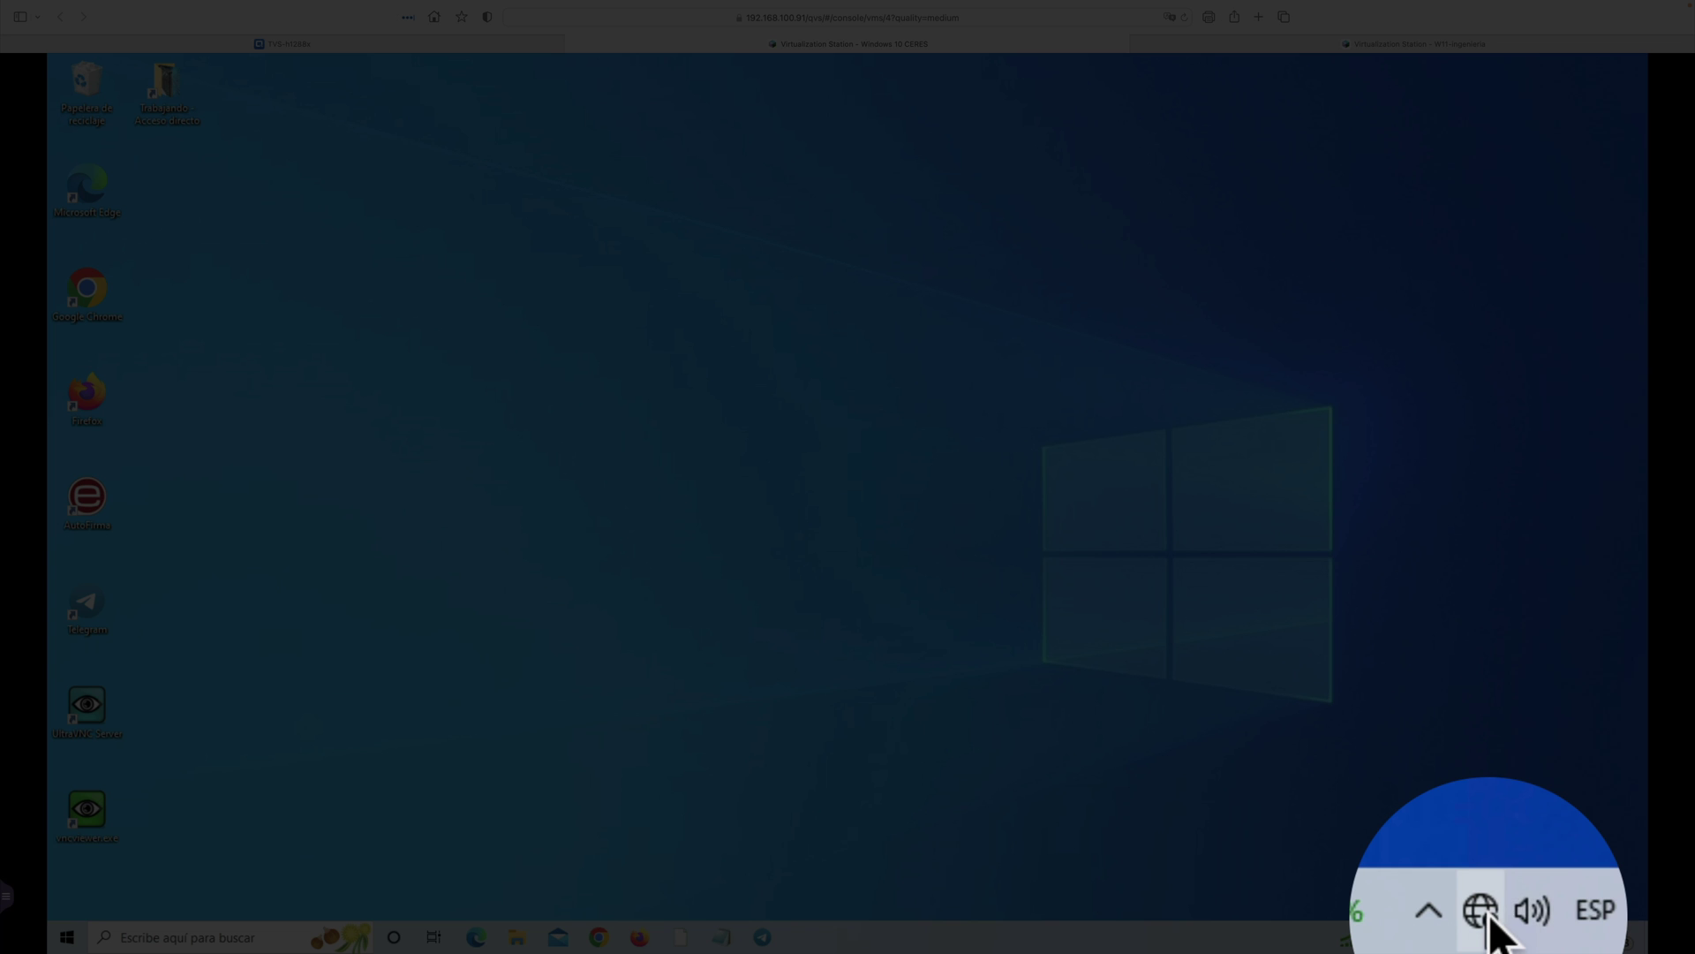
pyautogui.moveTo(1486, 937)
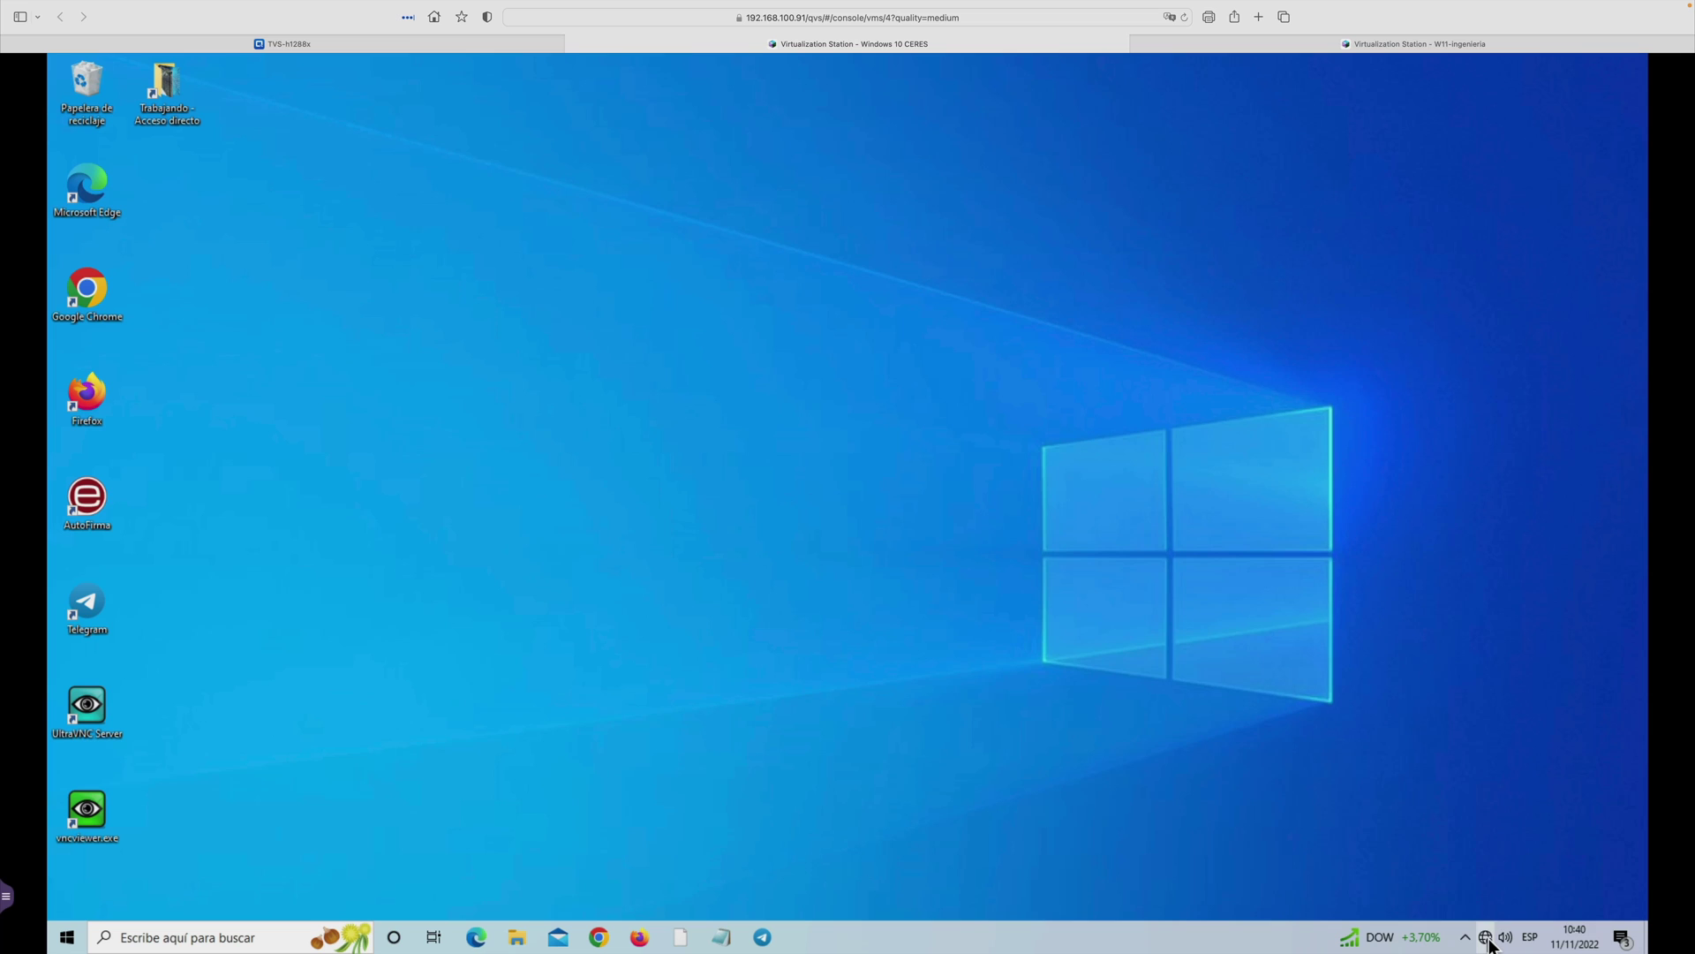
pyautogui.click(1486, 938)
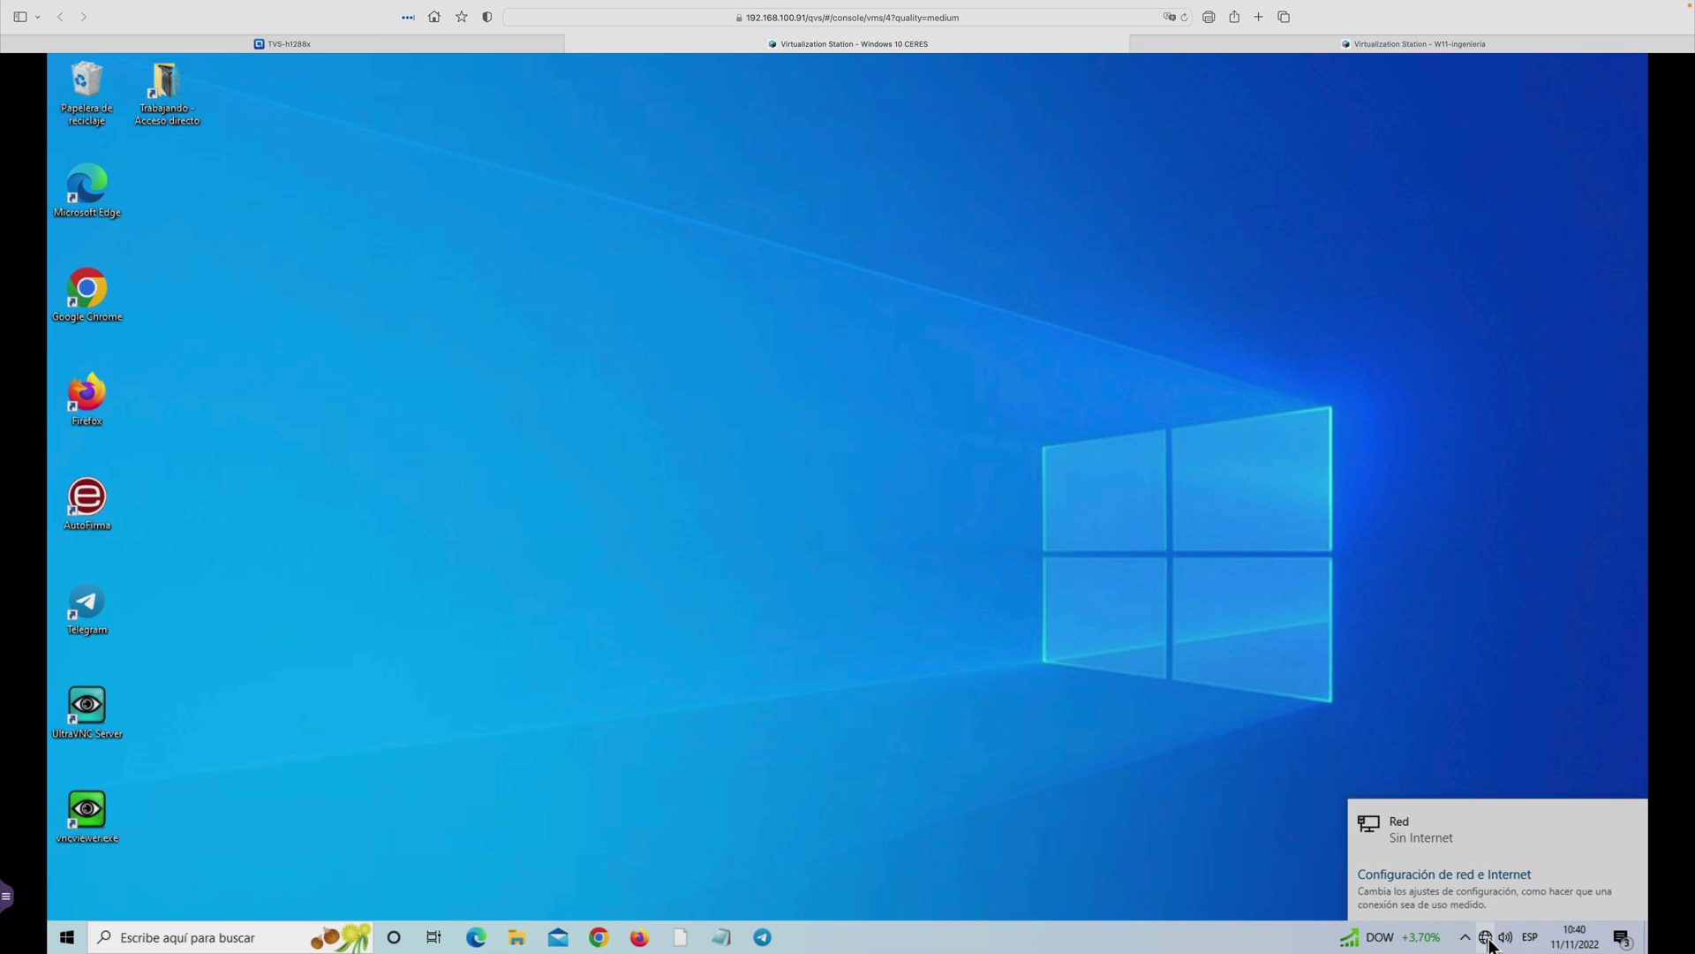